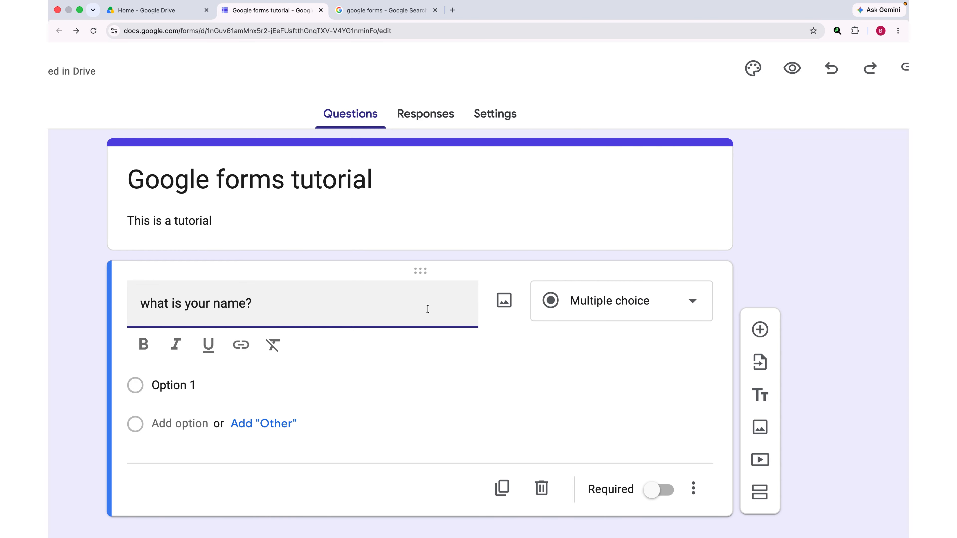
Step: Search Google Images for a forms picture and insert the purple Google Forms icon into the "what is your name?" question
left_click(503, 300)
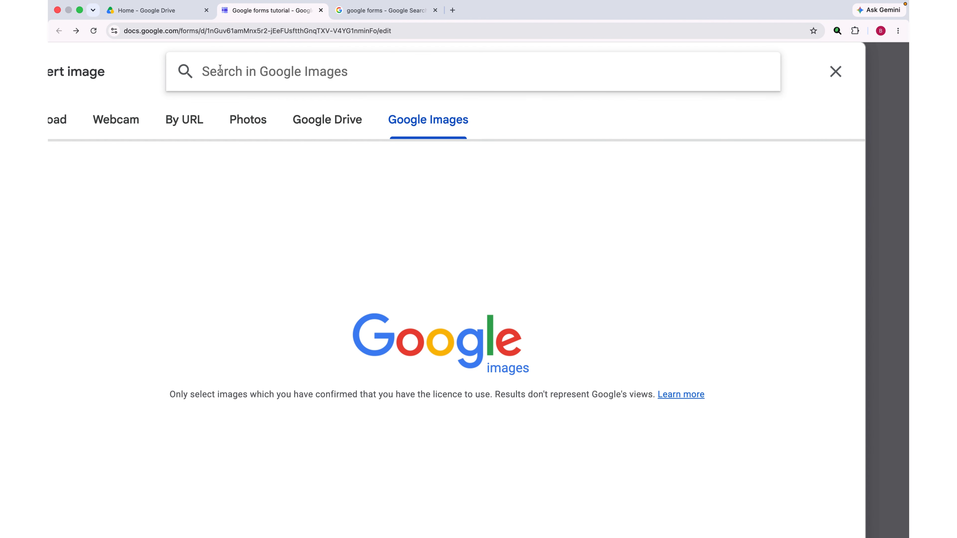
type("forma")
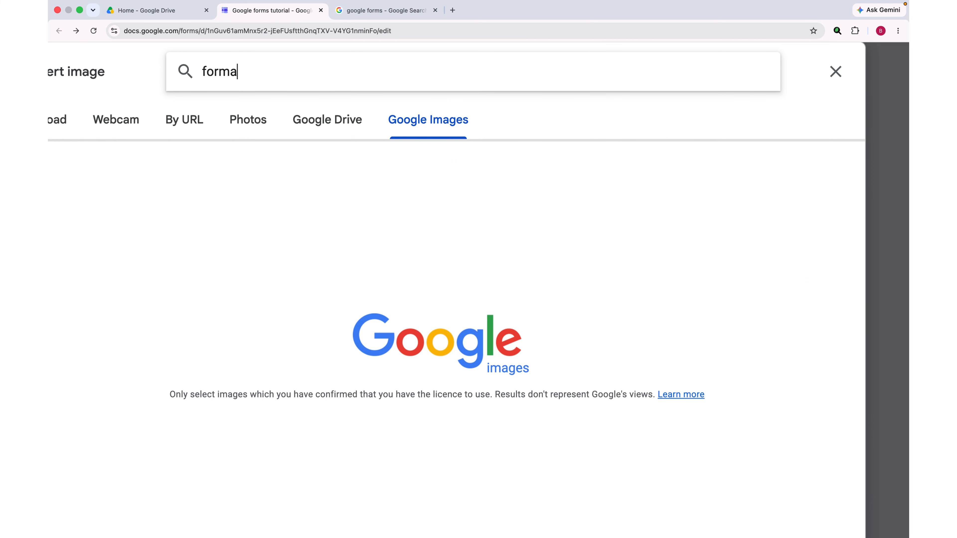
left_click(258, 127)
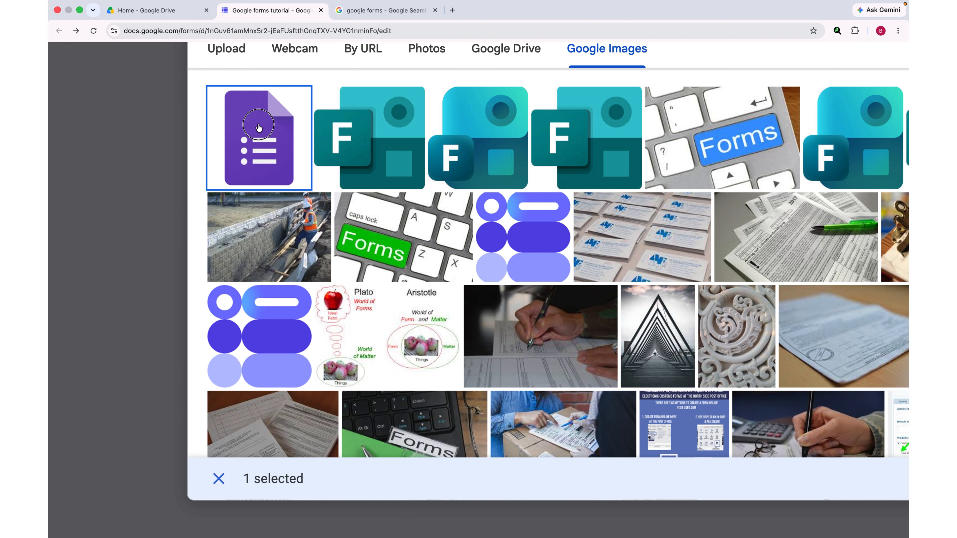
left_click(258, 127)
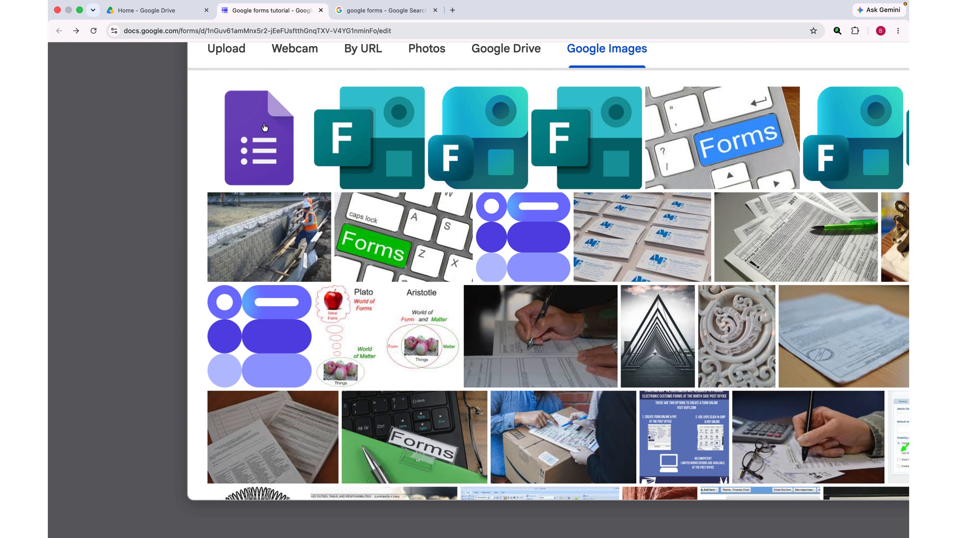
left_click(258, 127)
scroll(577, 245, "right", 5)
scroll(577, 245, "left", 1)
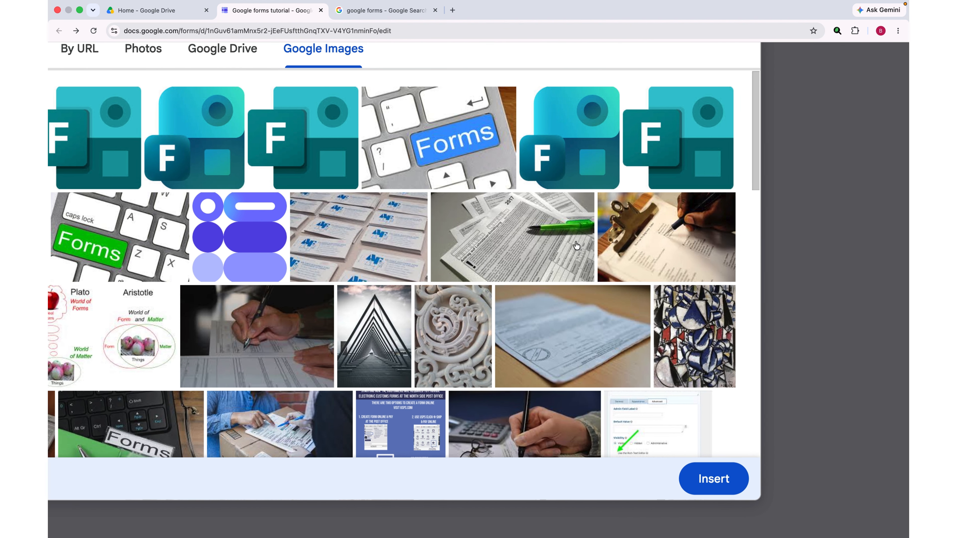
left_click(727, 479)
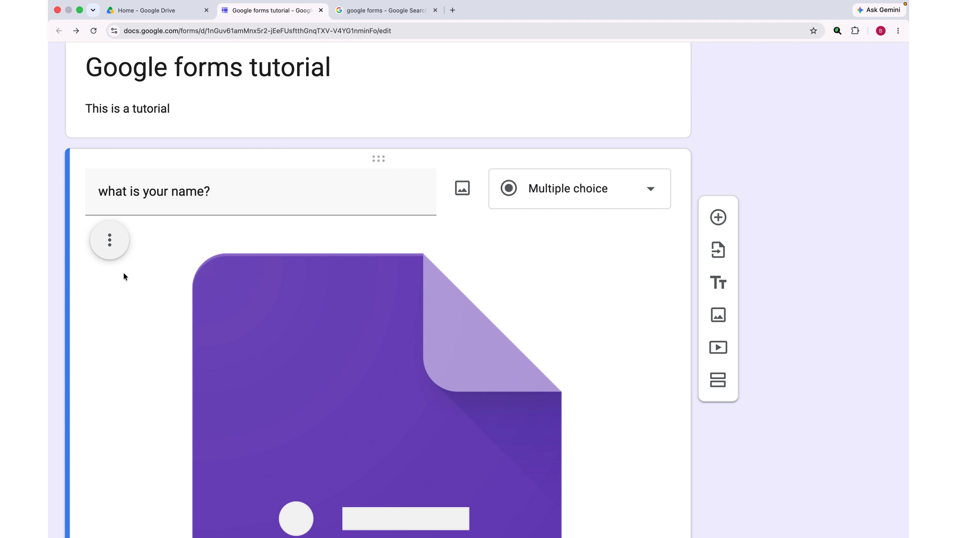
left_click(109, 240)
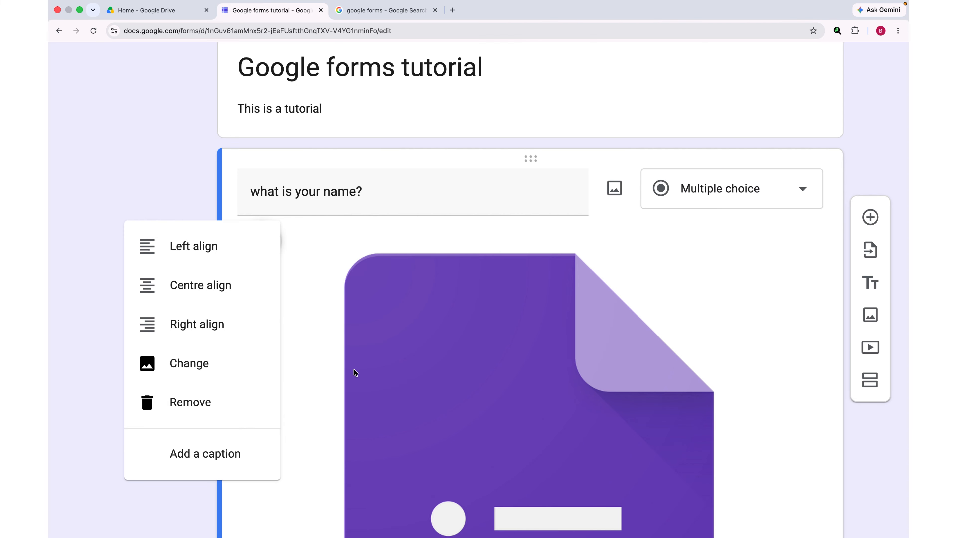
scroll(354, 369, "down", 3)
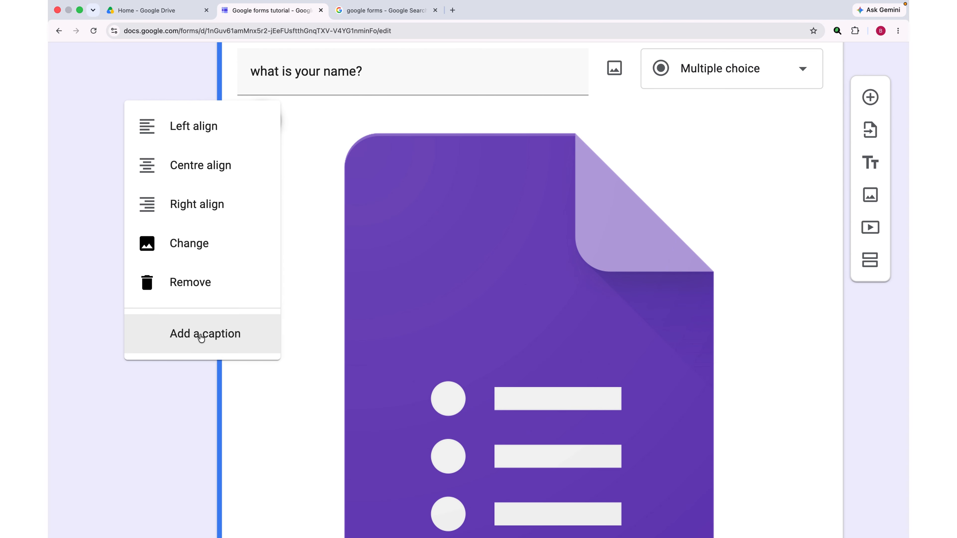
scroll(462, 380, "down", 4)
left_click(529, 341)
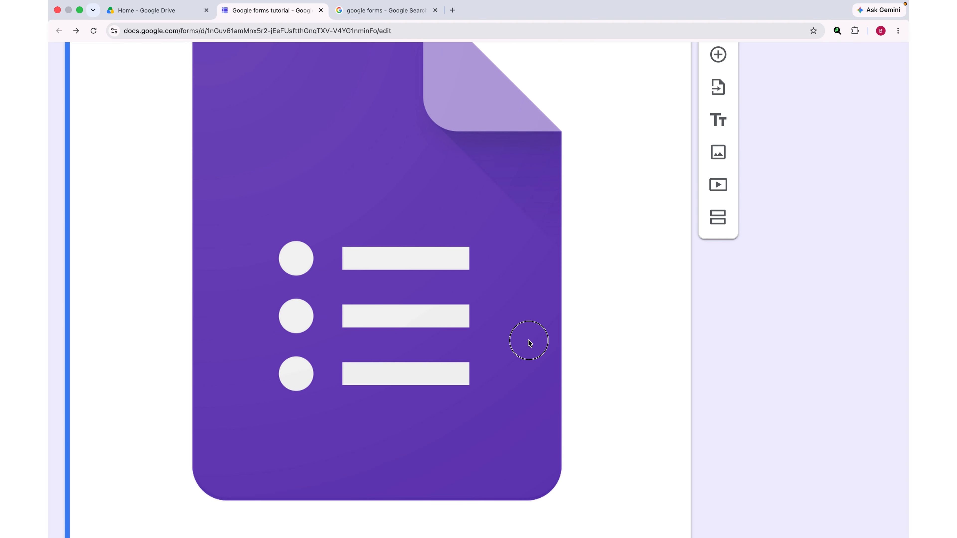
Step: Shrink the Google Forms icon in the name question to a little under a third of its inserted width
left_click(446, 324)
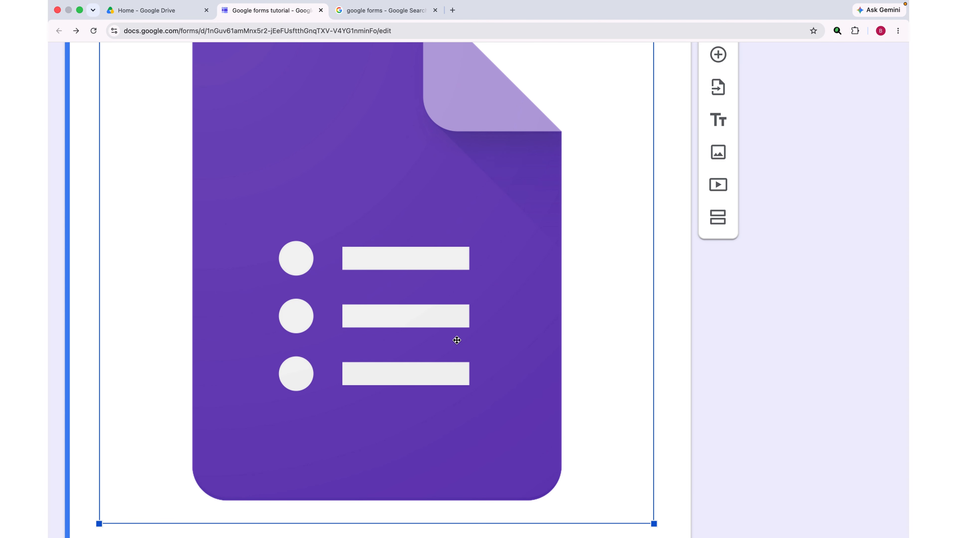
scroll(457, 340, "up", 1)
scroll(457, 341, "left", 1)
scroll(457, 340, "down", 2)
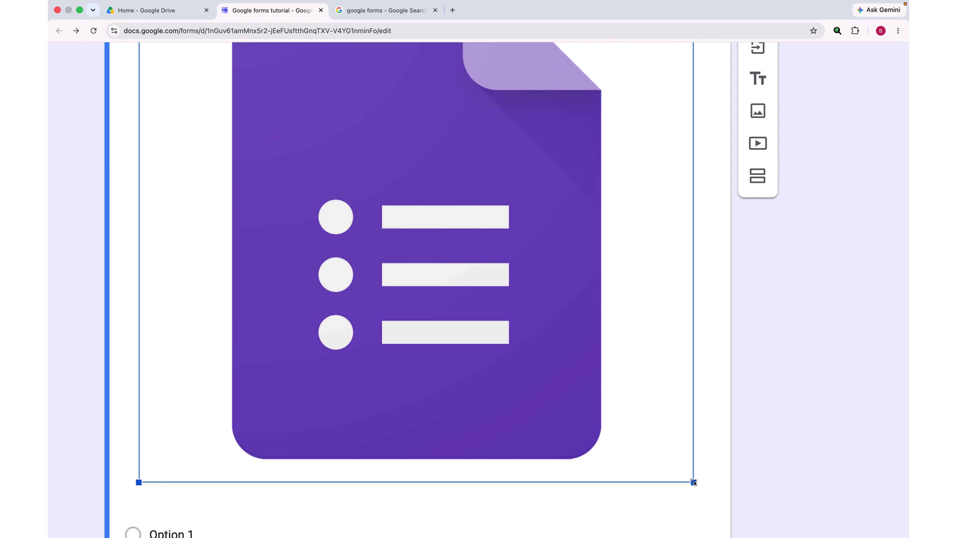
left_click_drag(693, 483, 506, 249)
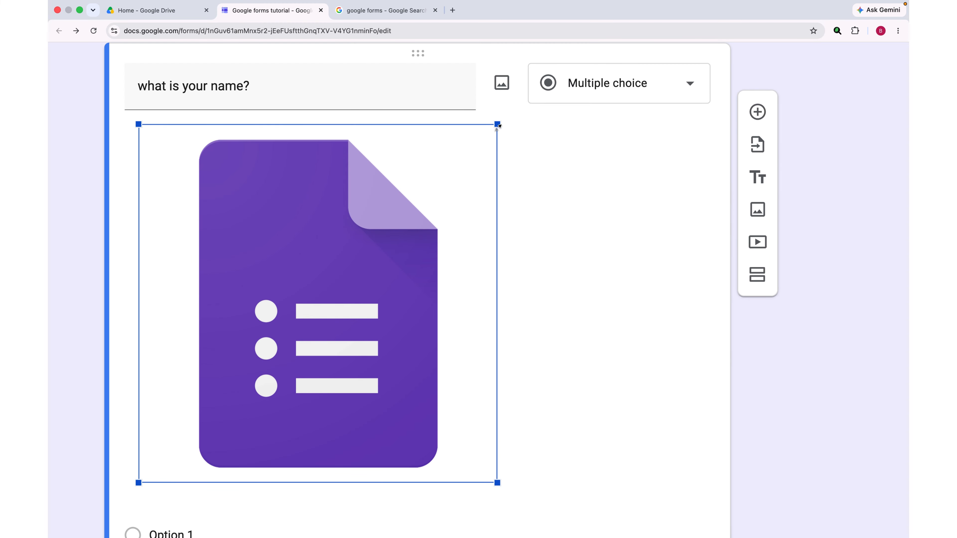
left_click_drag(497, 483, 304, 283)
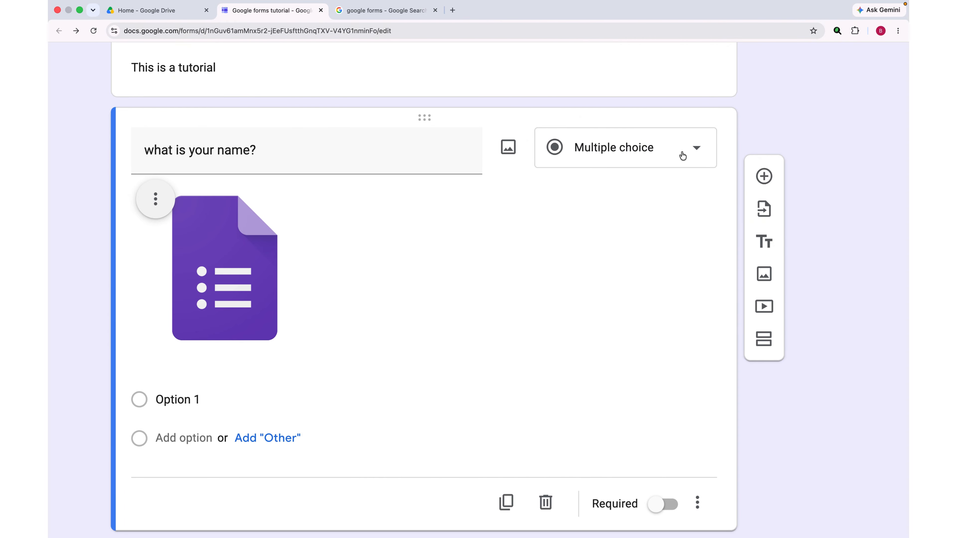
Step: Change the answer type of the "what is your name?" question to Short answer
left_click(700, 151)
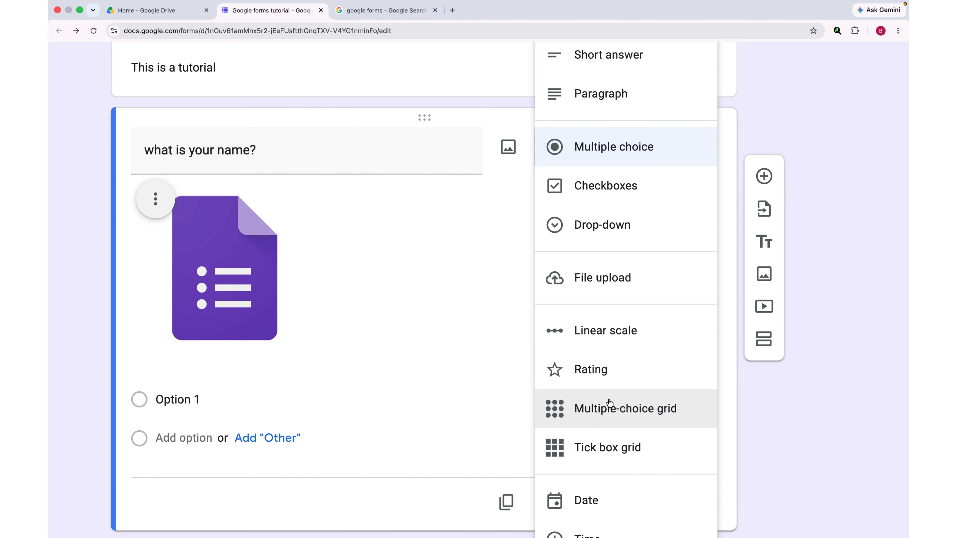
left_click(187, 399)
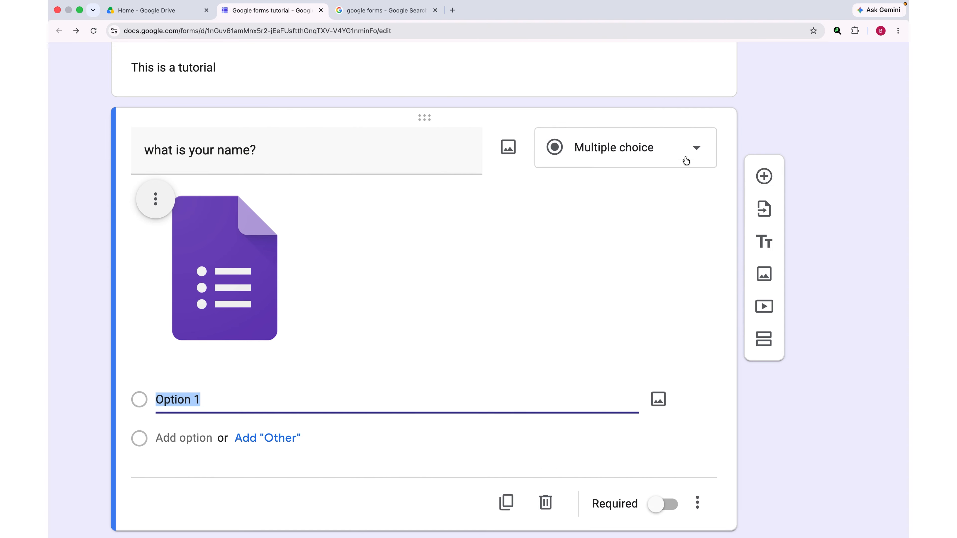
left_click(693, 148)
left_click(607, 56)
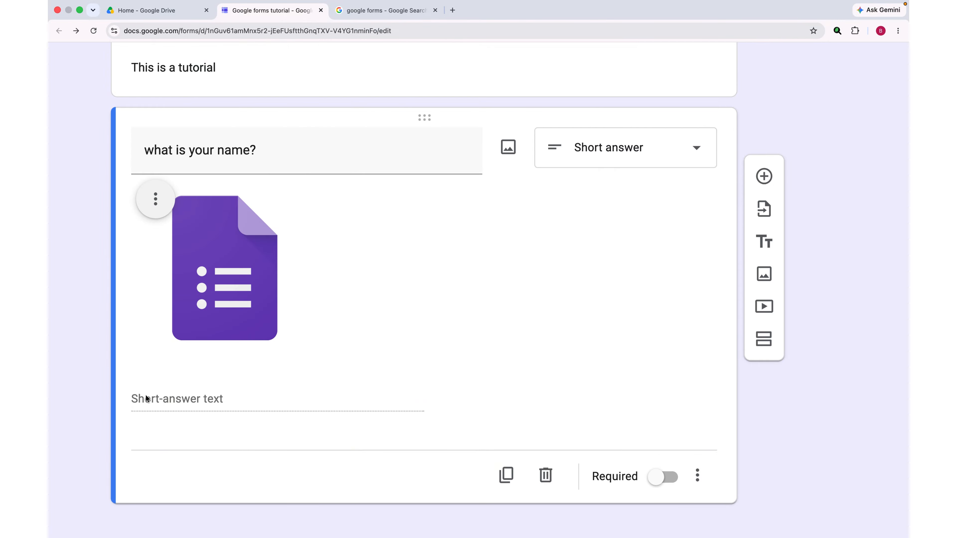
Step: Examine the name question's layout and the available tools for adding questions, images, videos and sections to the form
scroll(266, 396, "down", 3)
scroll(267, 399, "down", 2)
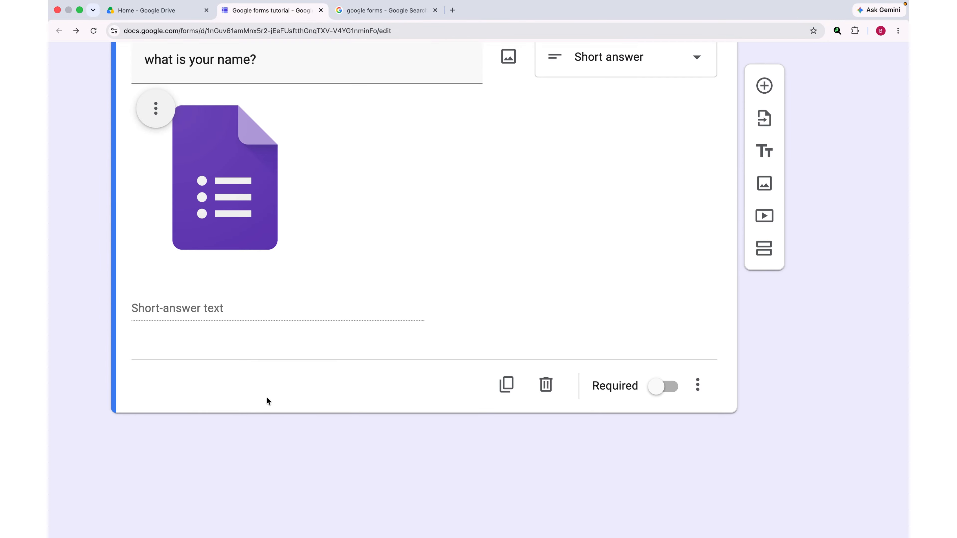
scroll(452, 305, "up", 3)
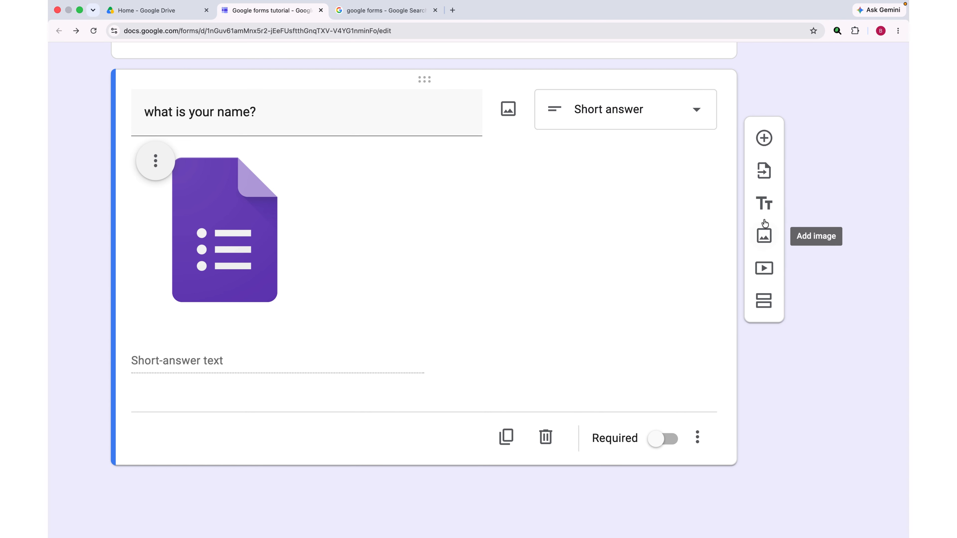
scroll(769, 137, "up", 5)
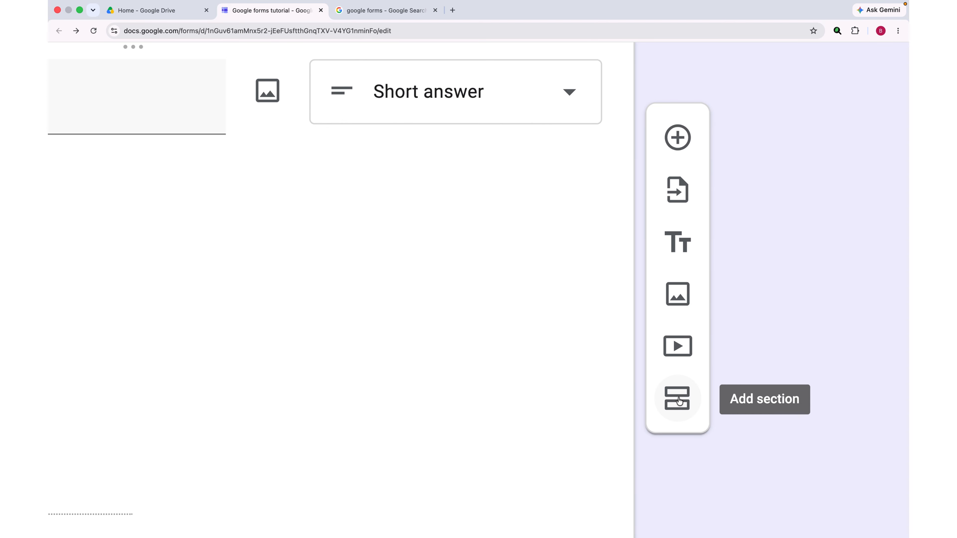
scroll(680, 417, "down", 5)
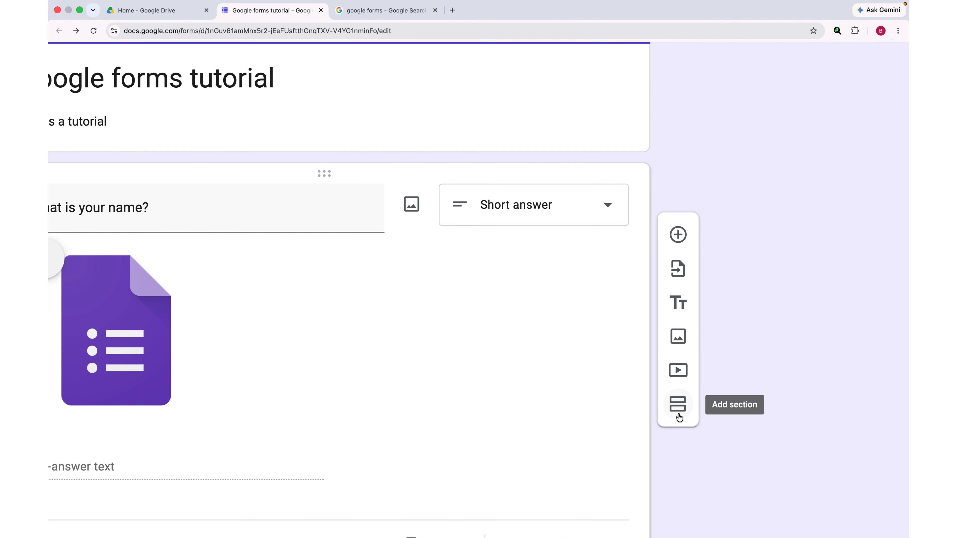
scroll(679, 416, "left", 1)
scroll(680, 417, "down", 1)
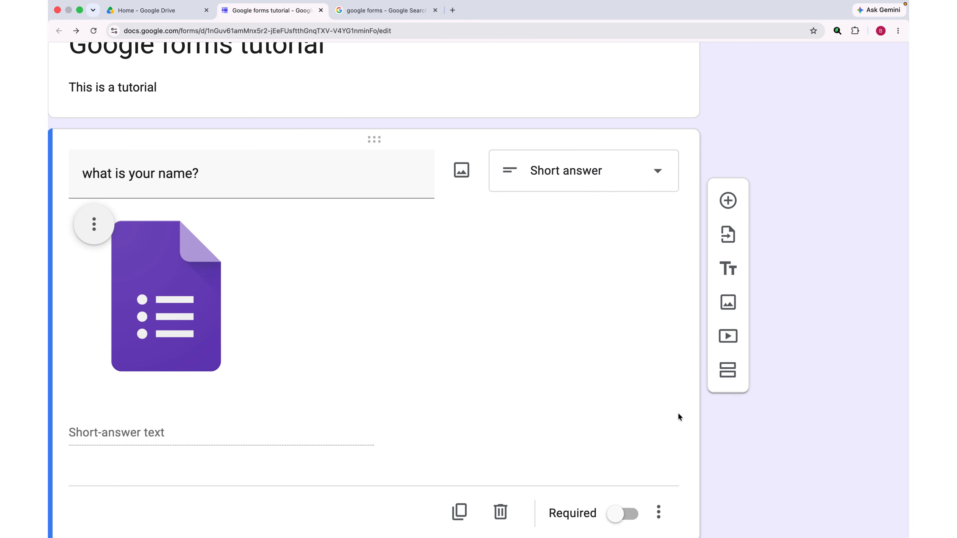
scroll(679, 416, "down", 1)
scroll(679, 417, "left", 1)
scroll(680, 417, "left", 1)
scroll(679, 417, "down", 1)
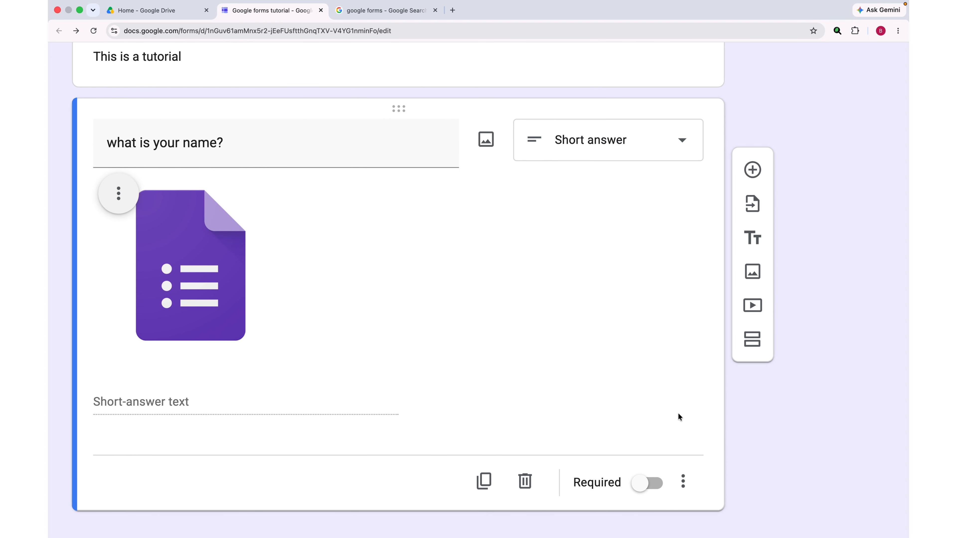
Step: Add a question titled "Age" below the name question and set its answer type to Paragraph
left_click(752, 170)
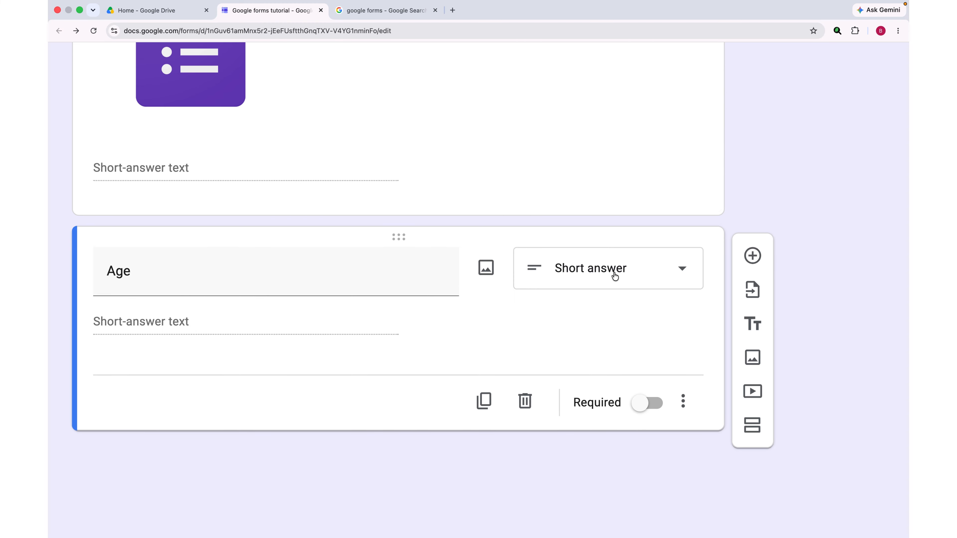
left_click(680, 268)
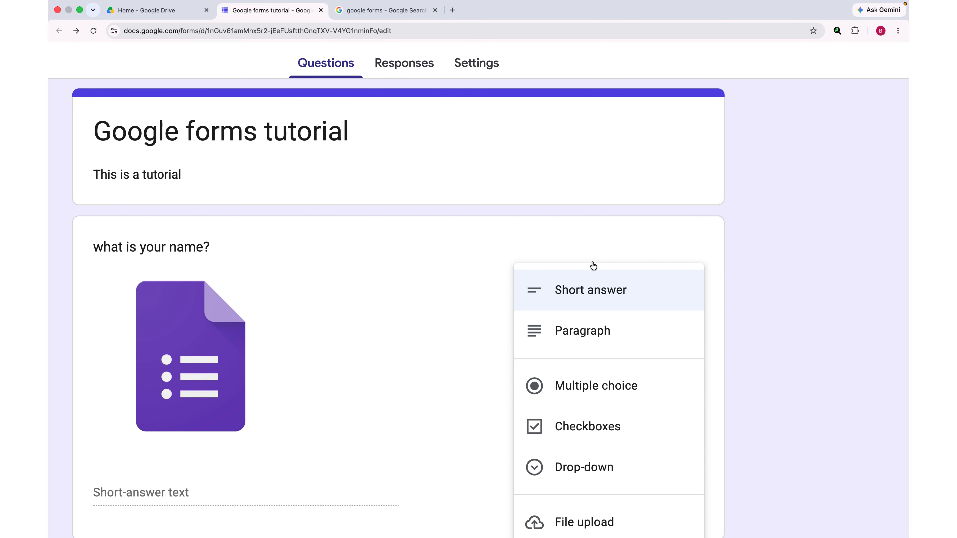
scroll(604, 379, "down", 3)
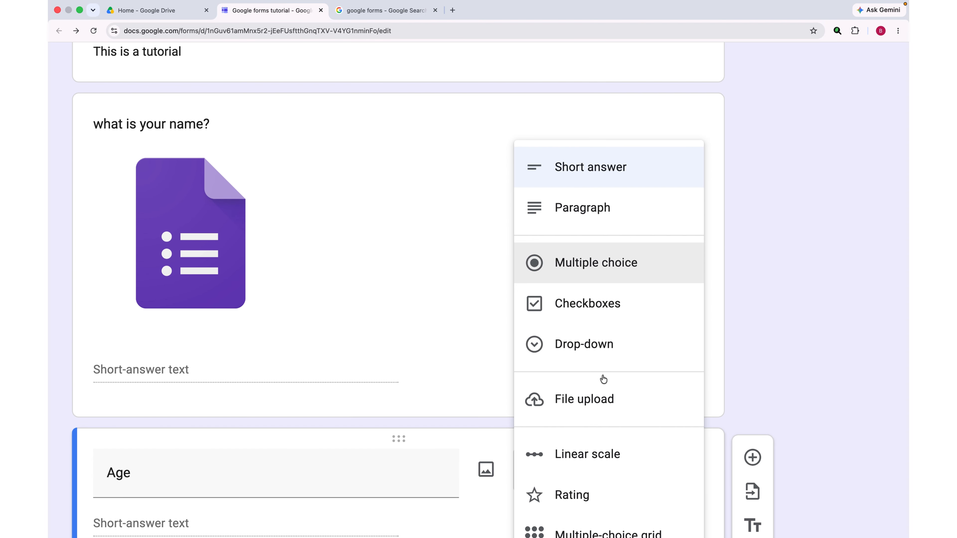
left_click(591, 219)
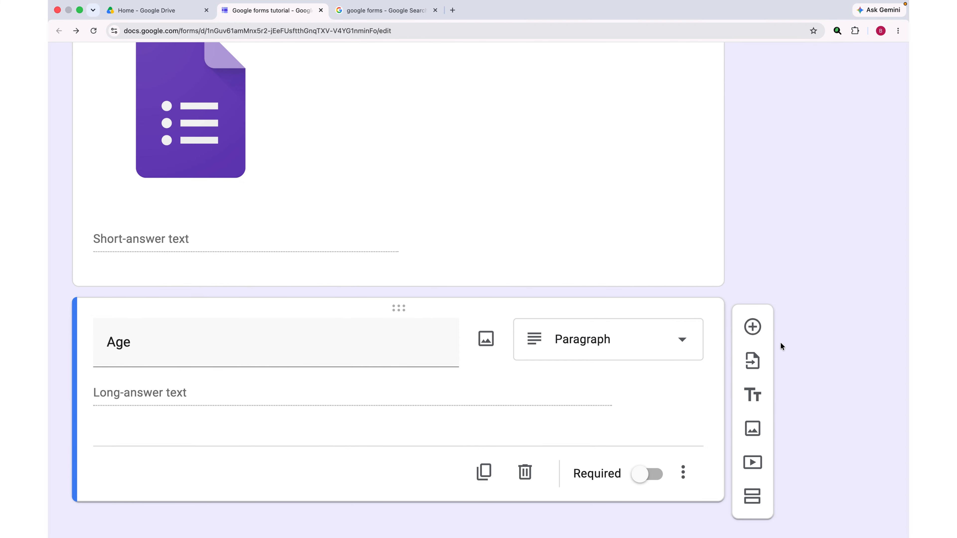
Step: Add the question "what is your favorite food?" below Age and set its answer type to Multiple choice
left_click(752, 327)
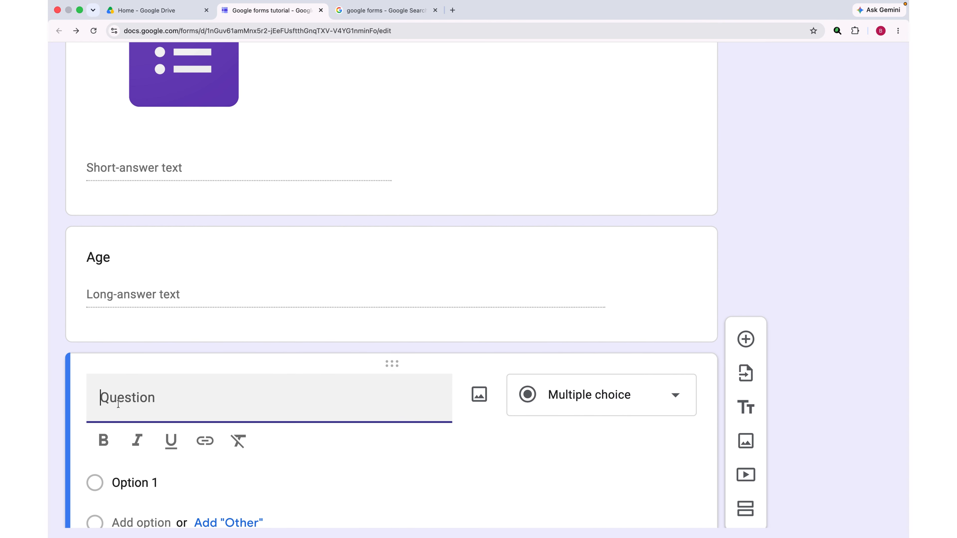
type("w")
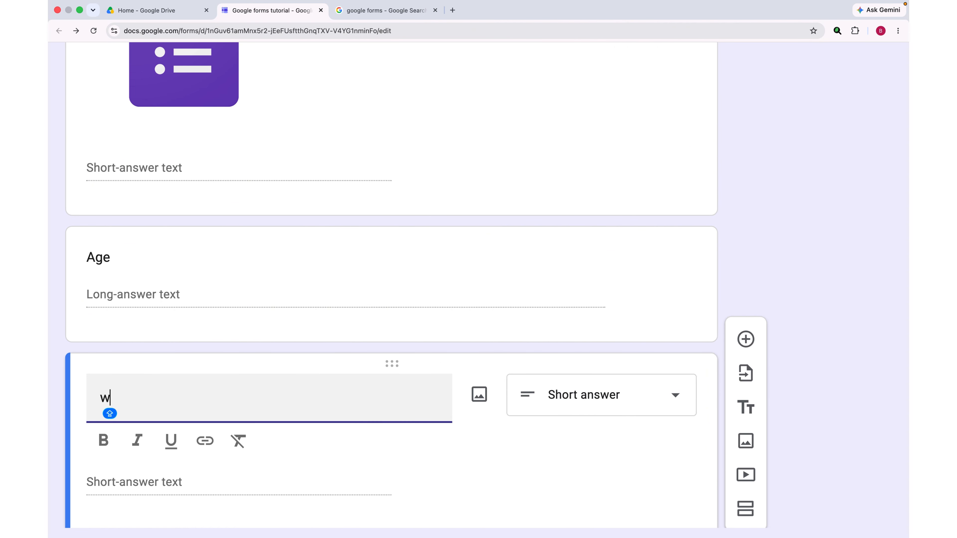
type("hat is your favorite food?")
left_click(161, 434)
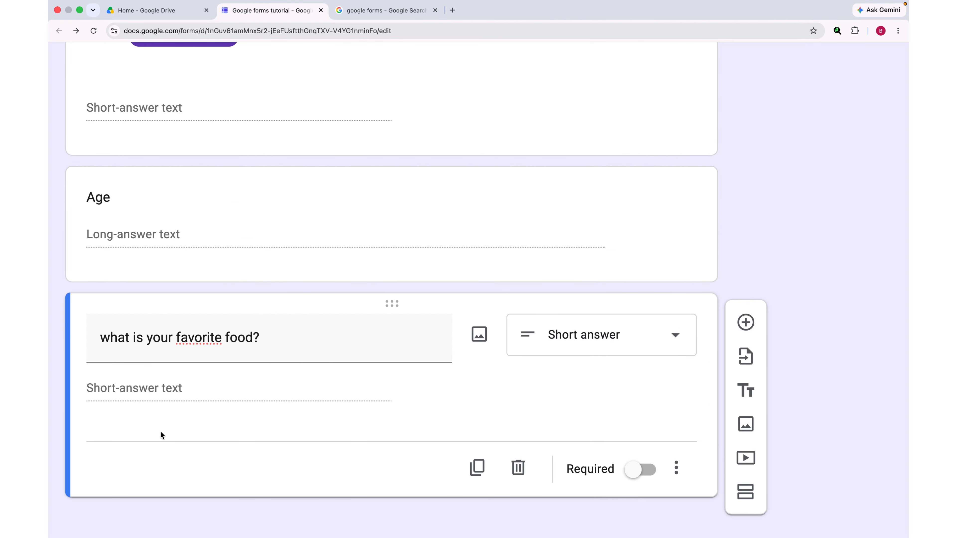
left_click(675, 336)
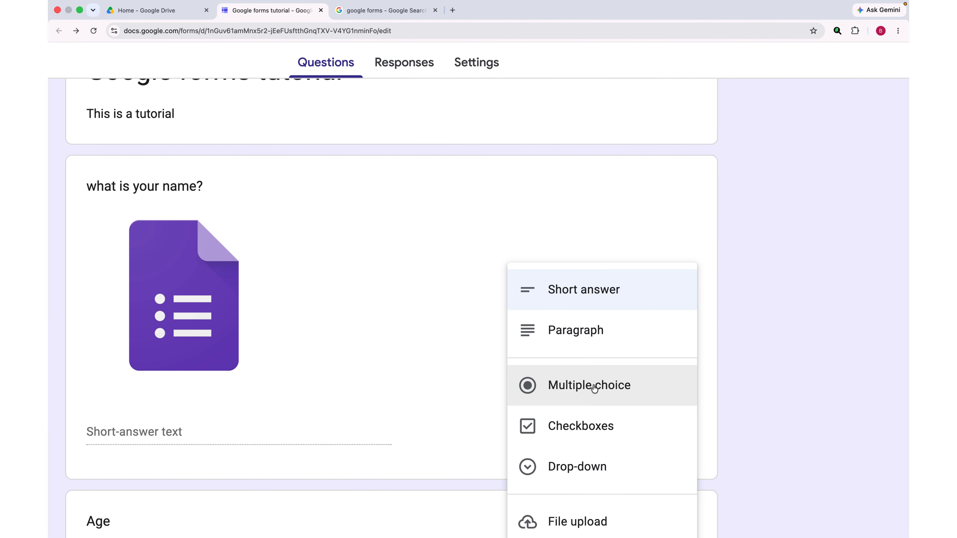
left_click(594, 388)
Step: Enter "rice", "jollof" and "waakye" as the three answer options of the favorite food question
left_click(147, 389)
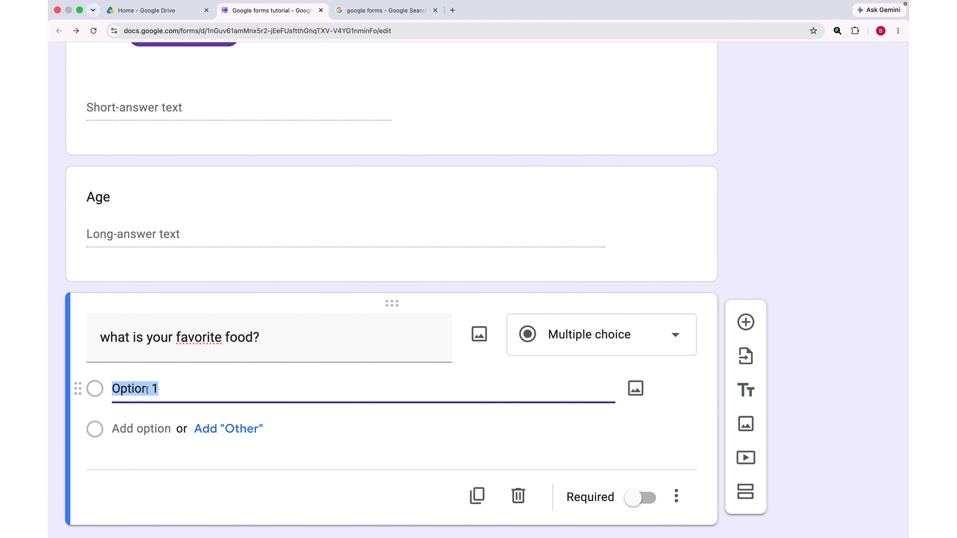
type("rice")
key("Return")
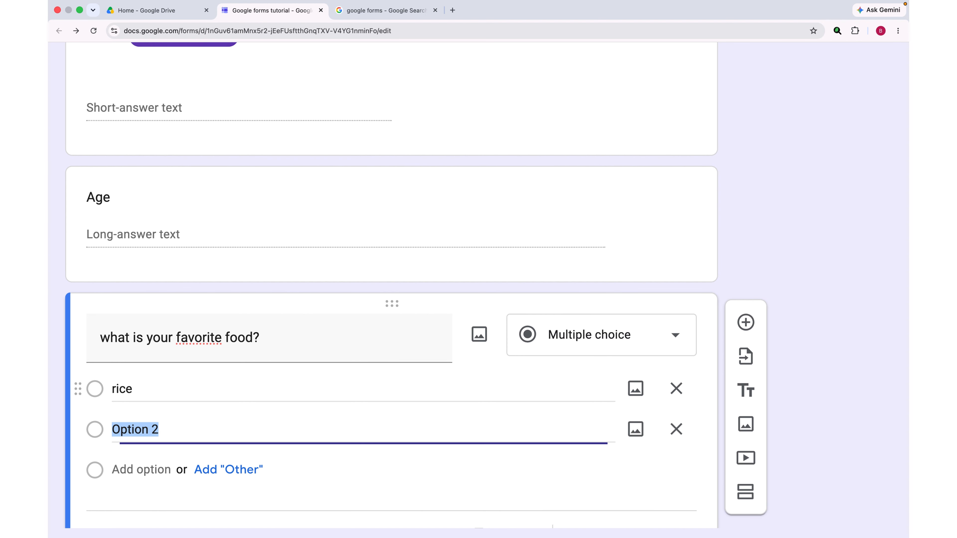
type("jollof")
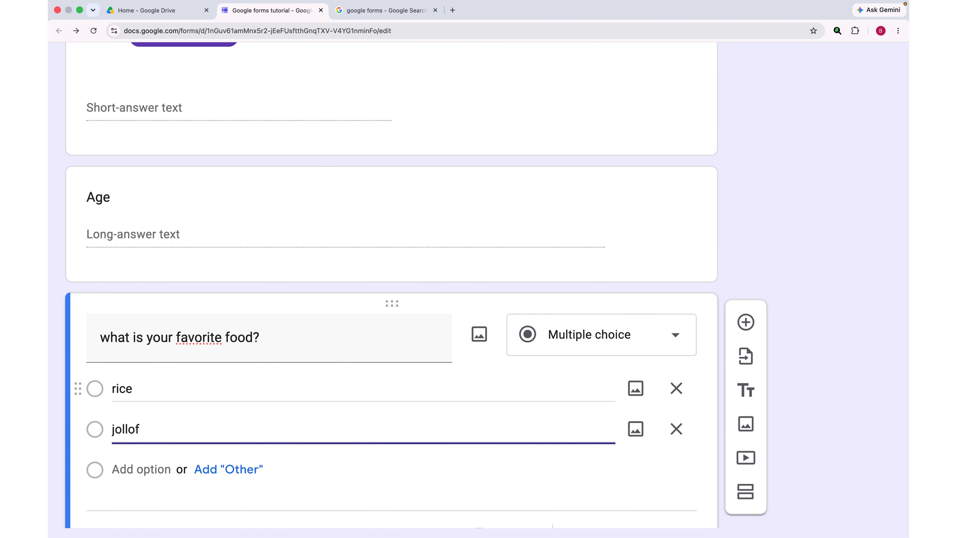
key("Return")
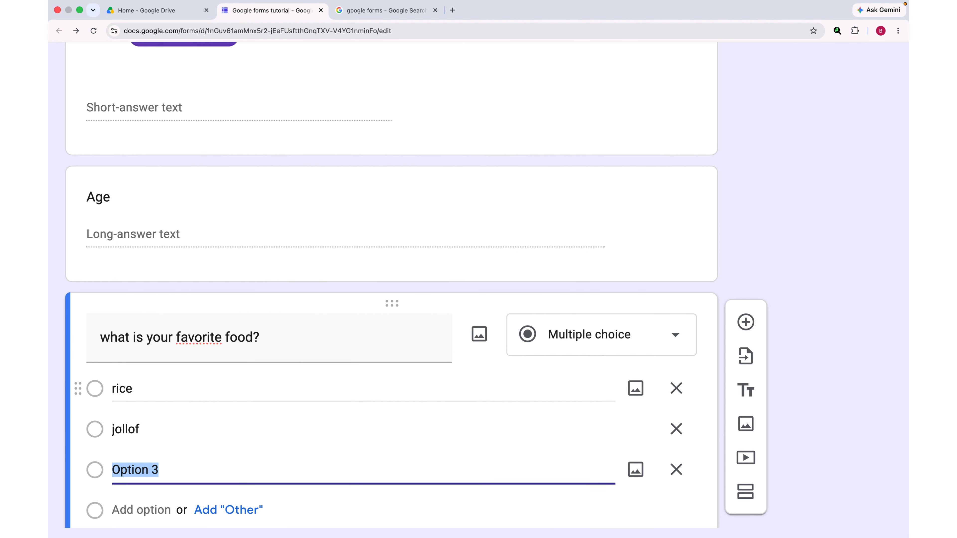
type("waakye")
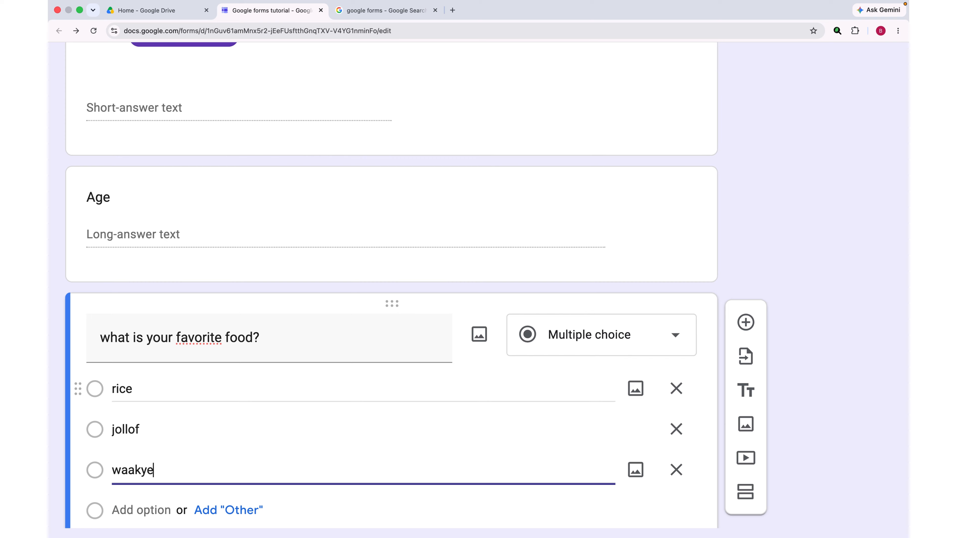
Step: Add "beans" as the fourth answer option of the favorite food question
key("Return")
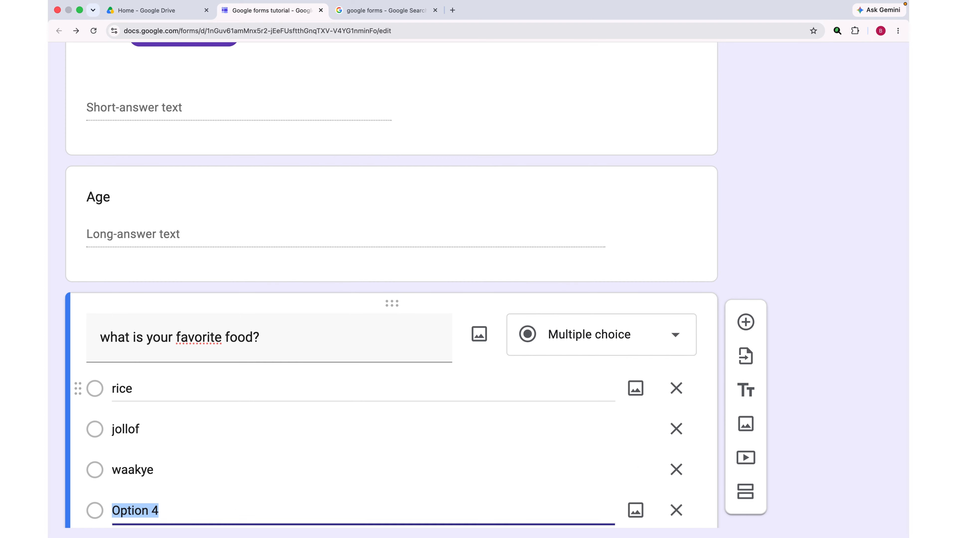
type("beans")
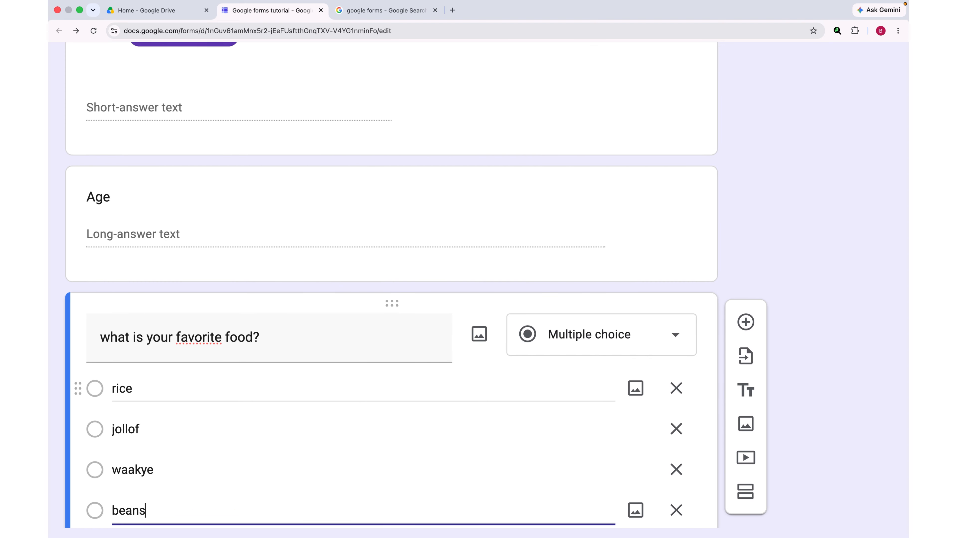
scroll(273, 374, "down", 2)
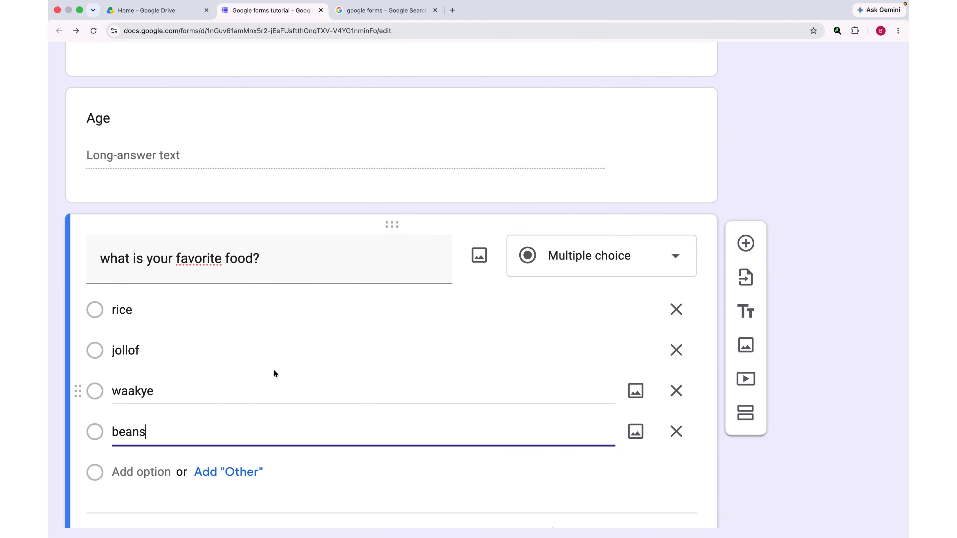
Step: Add a new question below the favorite food question and set its answer type to Checkboxes
left_click(745, 243)
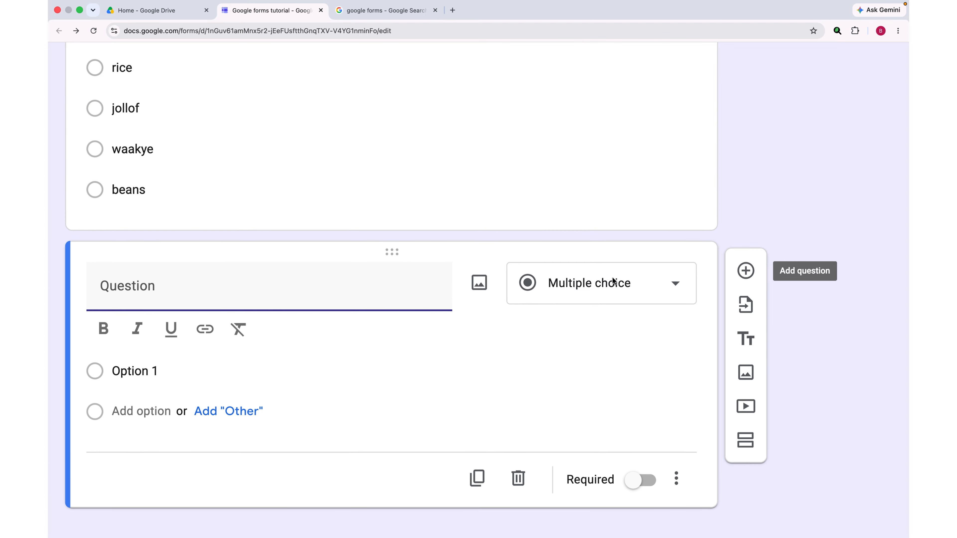
left_click(671, 288)
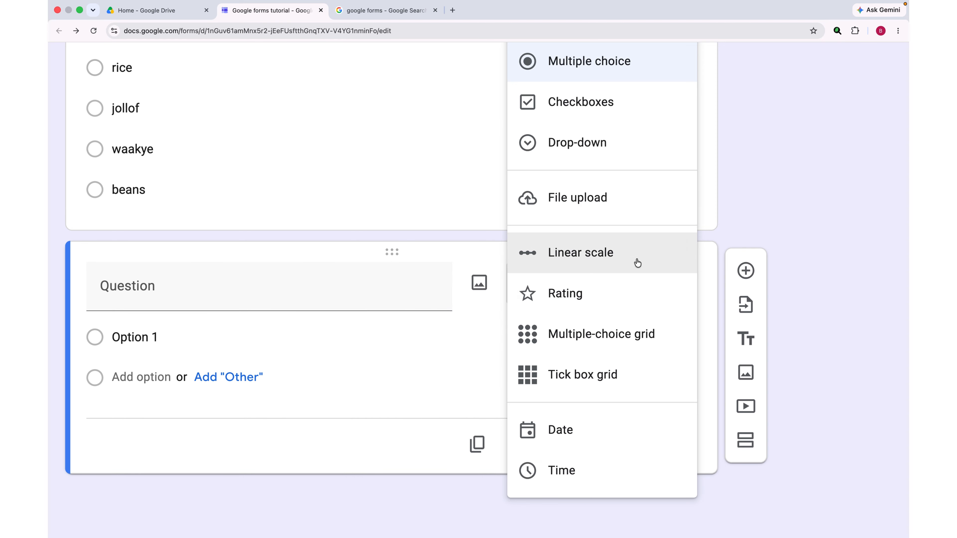
left_click(584, 106)
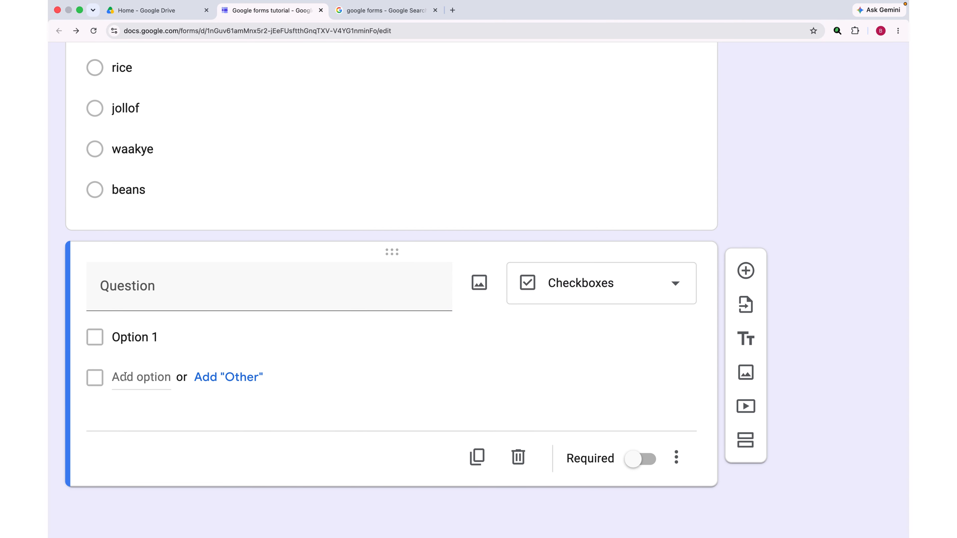
Step: Enter "beans", "rice" and "jollof" as the three options of the new checkbox question
left_click(129, 338)
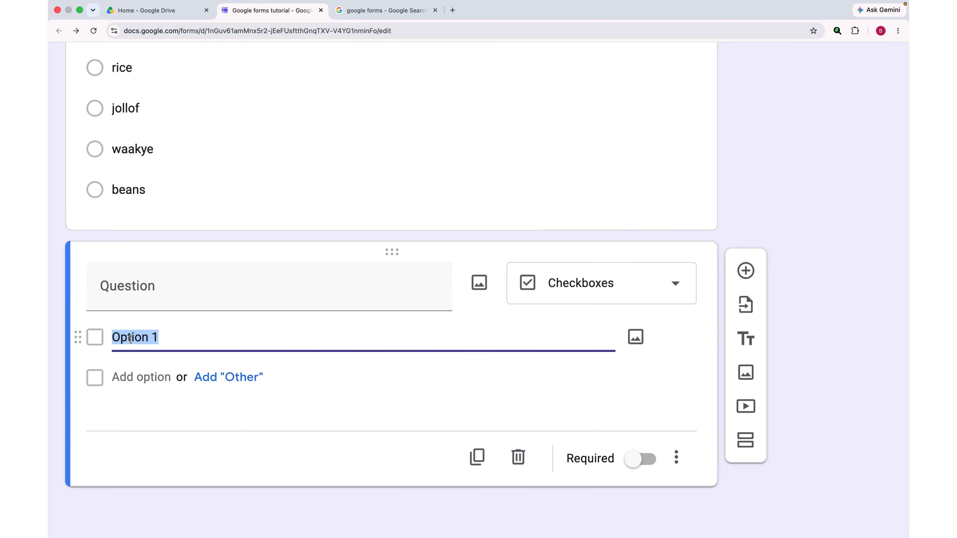
type("beans")
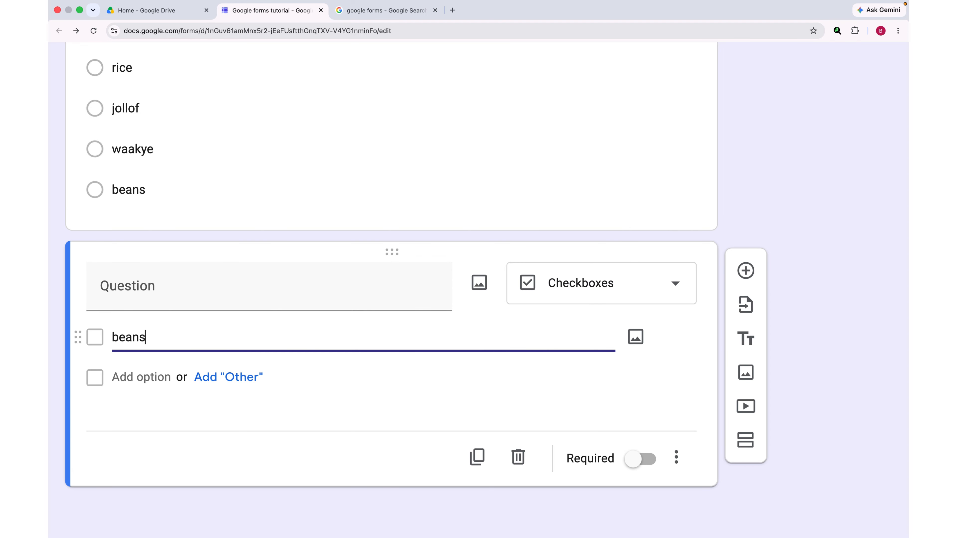
key("Return")
type("rice")
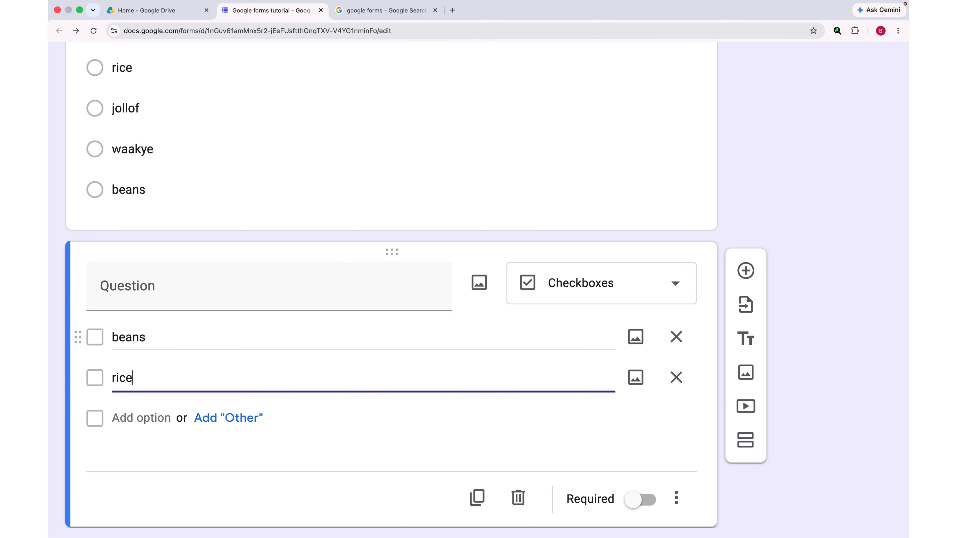
key("Return")
type("jollof")
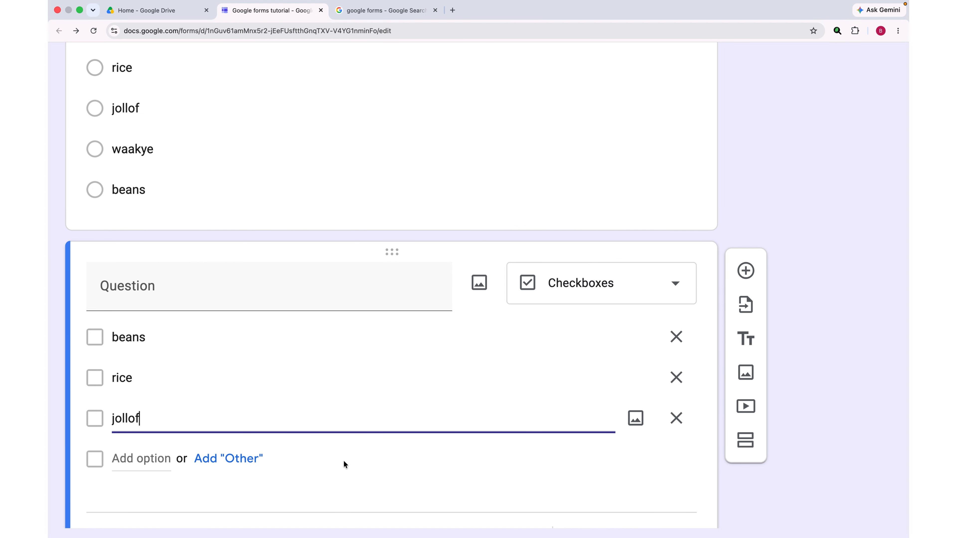
left_click(95, 336)
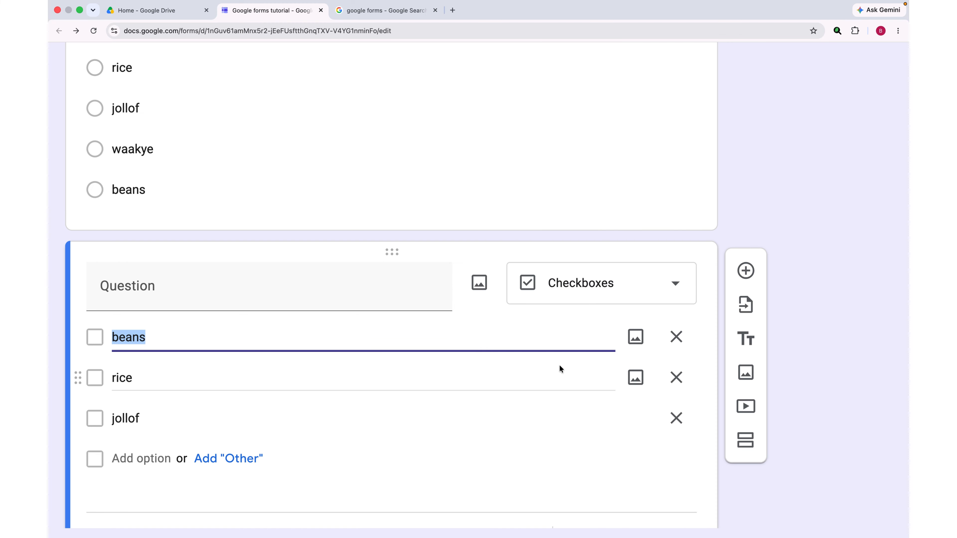
Step: Add a title and description block between the form header and the name question, and select that block
left_click(741, 306)
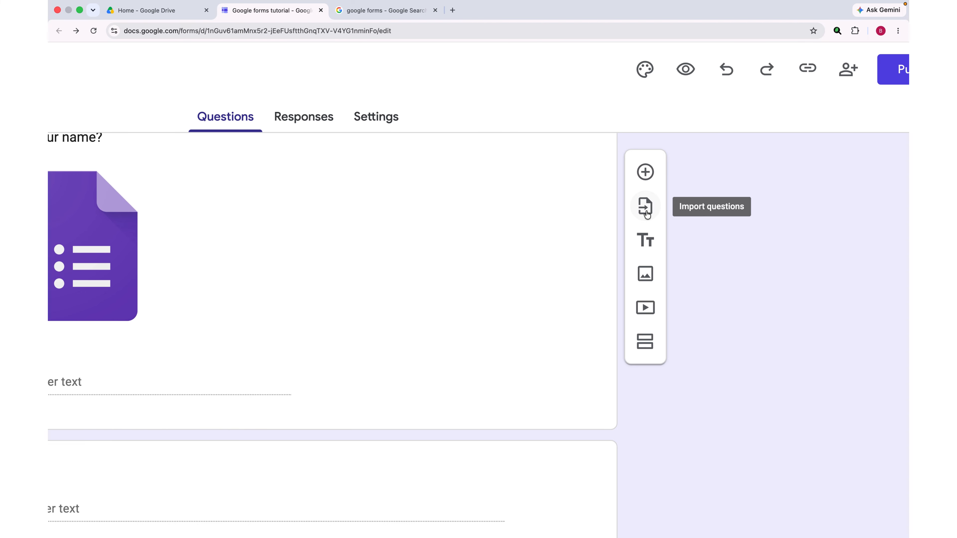
left_click(645, 241)
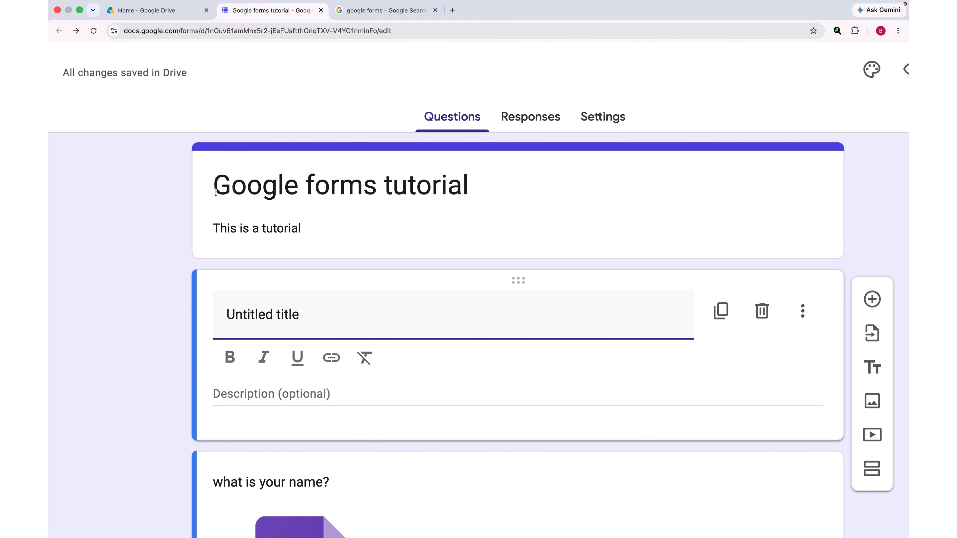
left_click(311, 225)
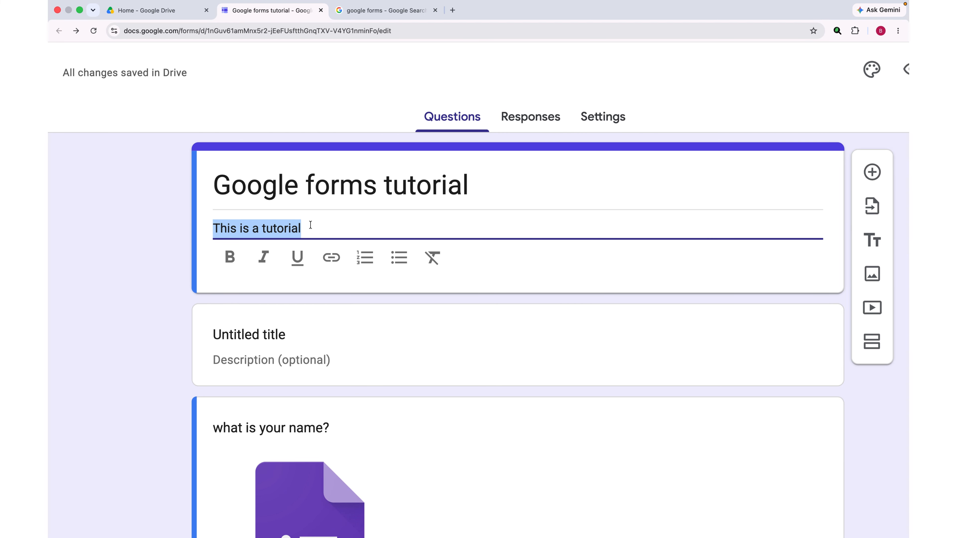
left_click(275, 338)
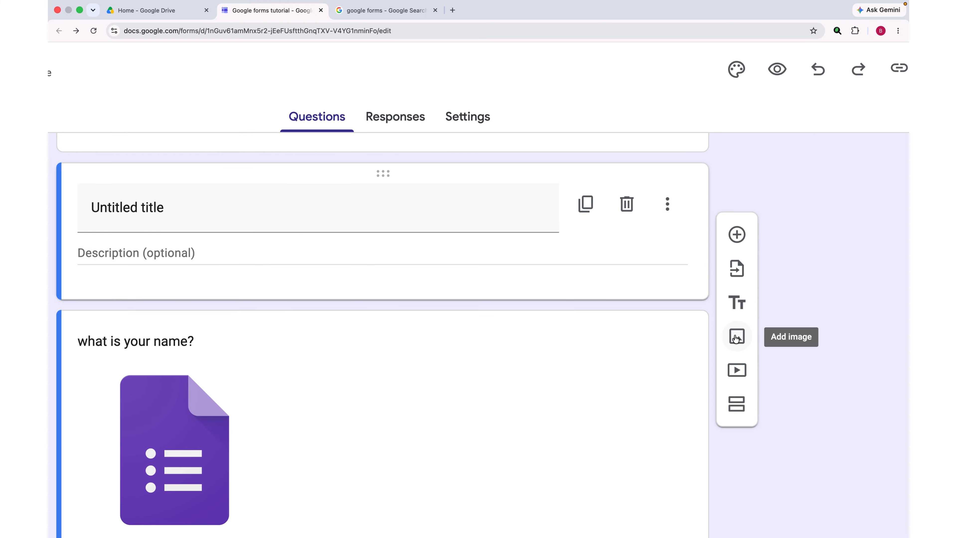
Step: Search Google Images for "forms" and insert the picture of colorful origami shapes below the untitled title block
left_click(736, 338)
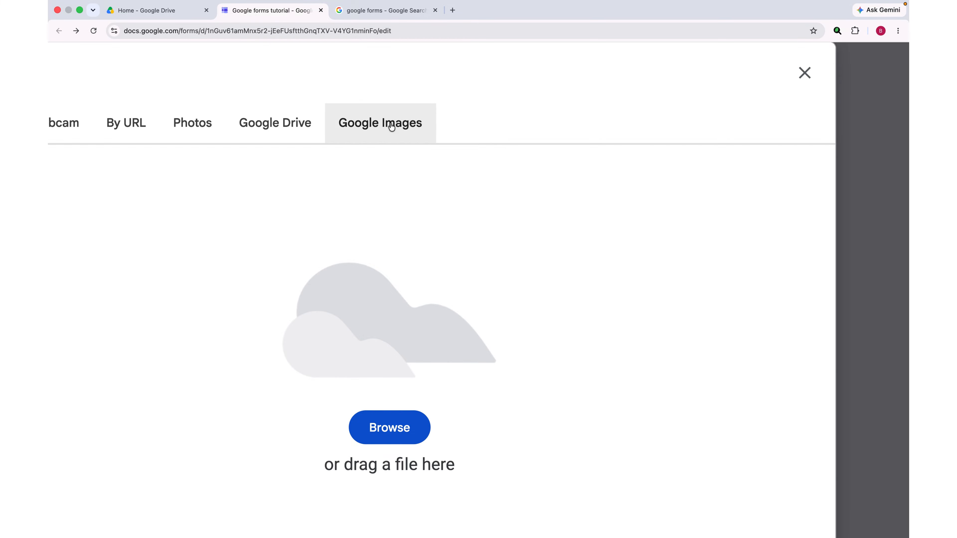
left_click(382, 124)
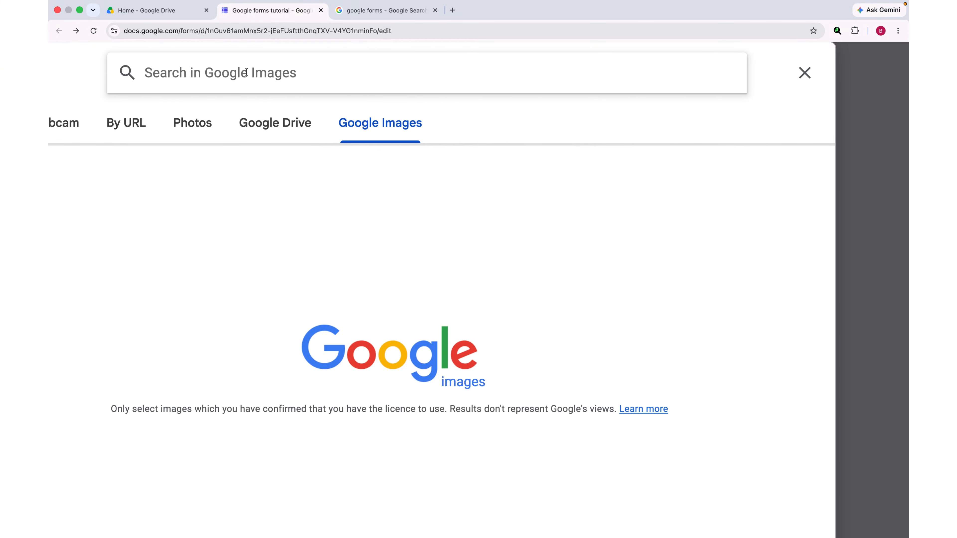
type("forms")
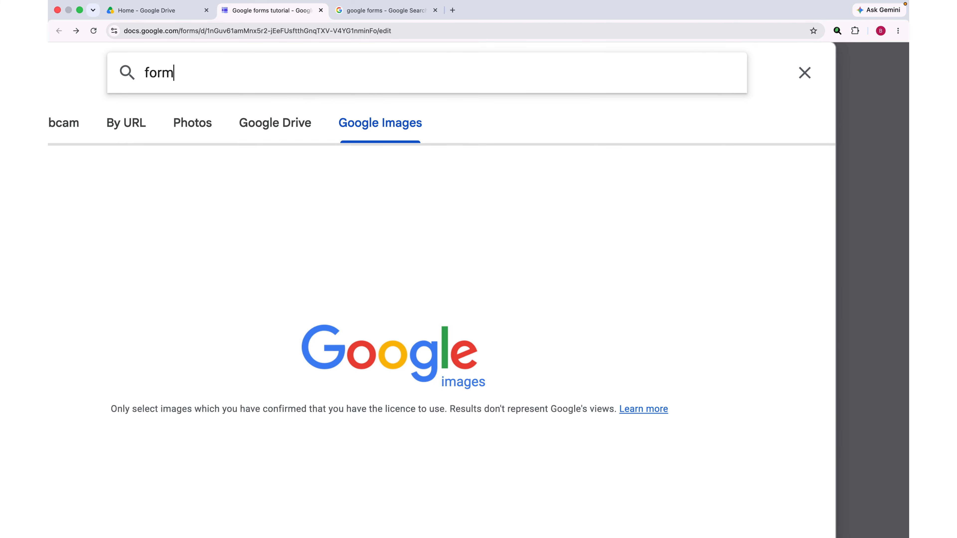
key("Return")
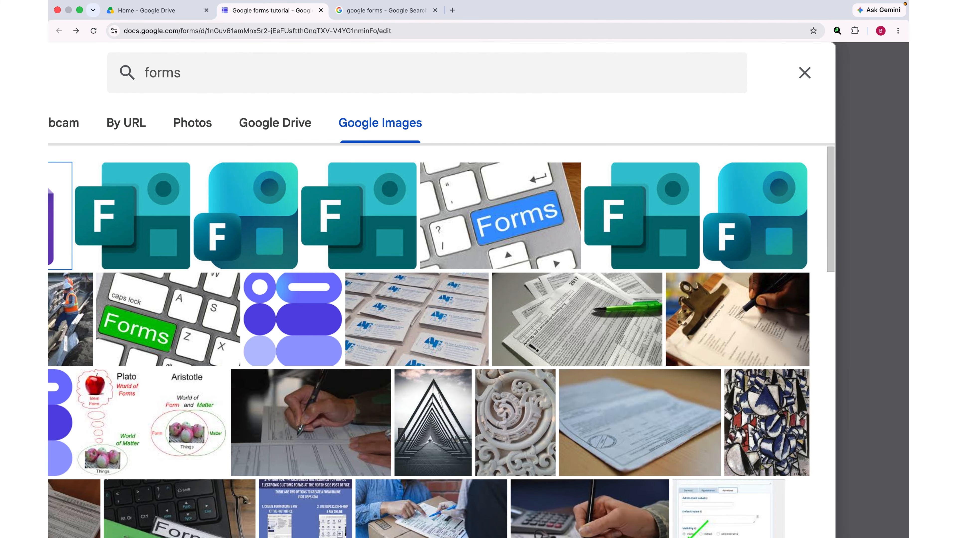
scroll(297, 220, "down", 10)
left_click(297, 220)
scroll(757, 368, "down", 6)
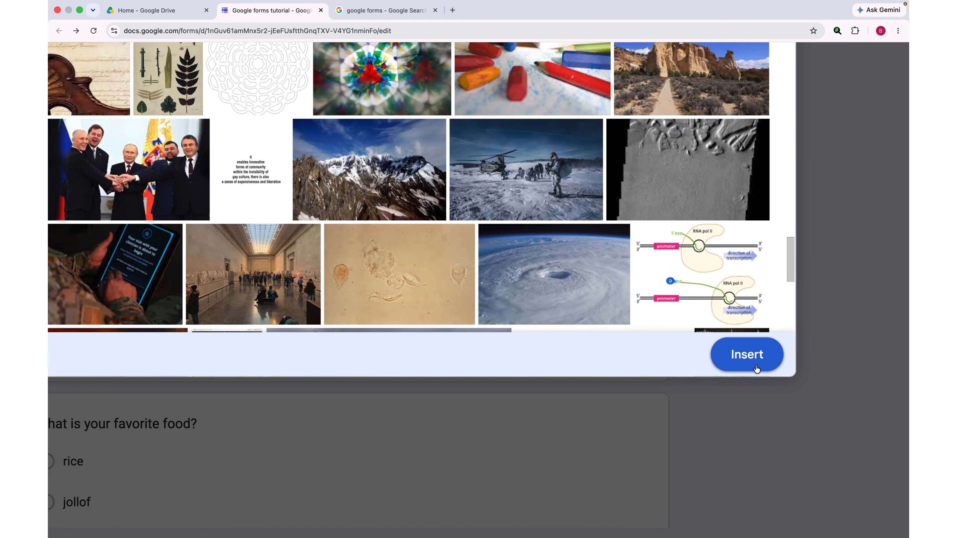
left_click(747, 362)
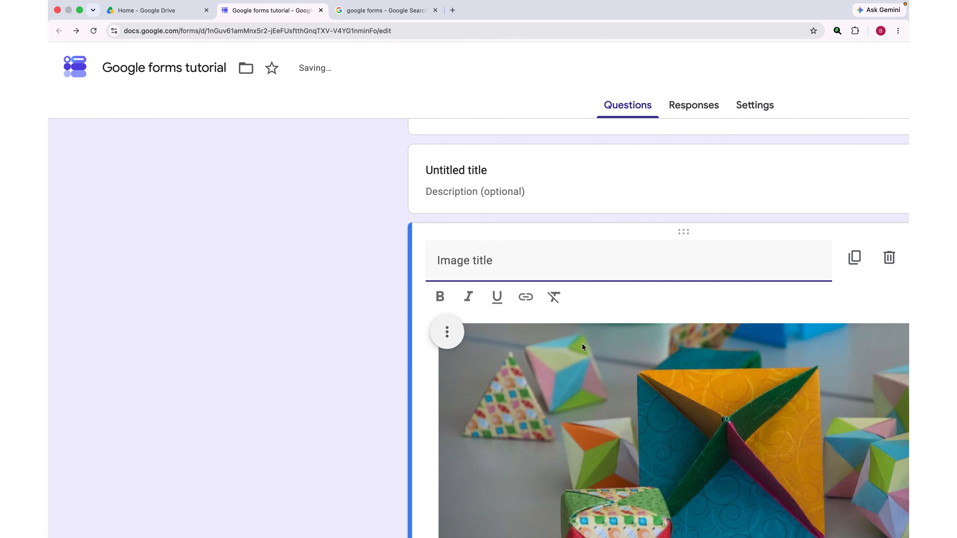
Step: Title the inserted origami image "play ground"
scroll(581, 343, "down", 5)
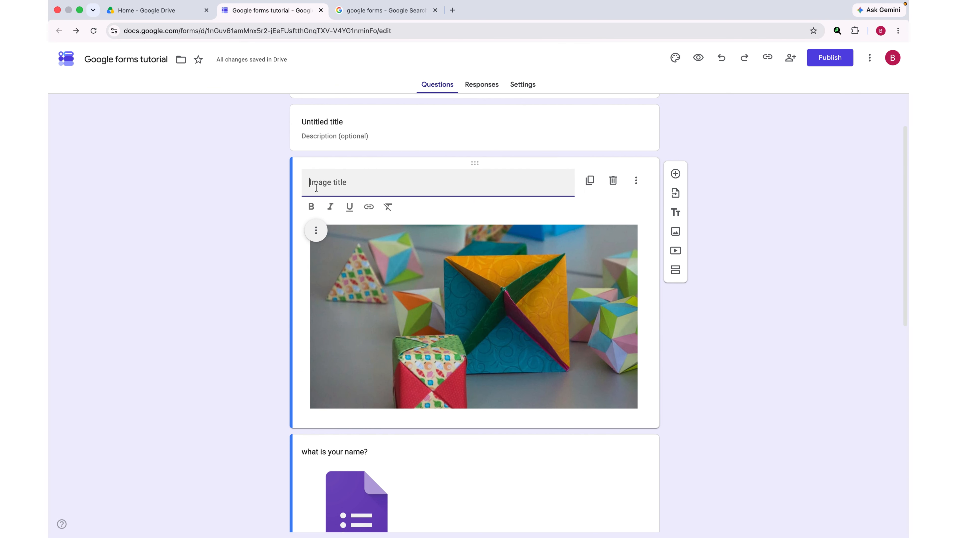
type("play ground")
key("Return")
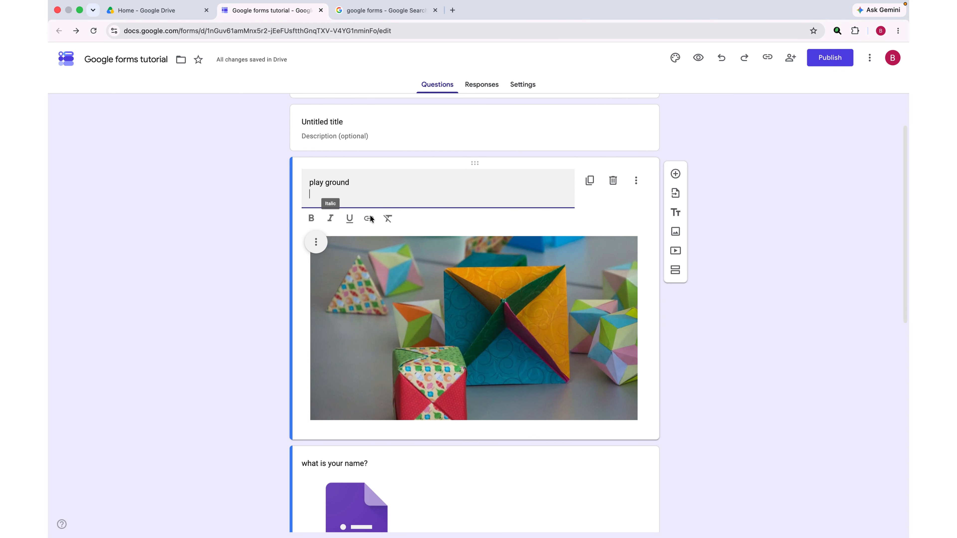
Step: Align the origami image to the right, and change its alignment to centre
scroll(313, 243, "up", 3)
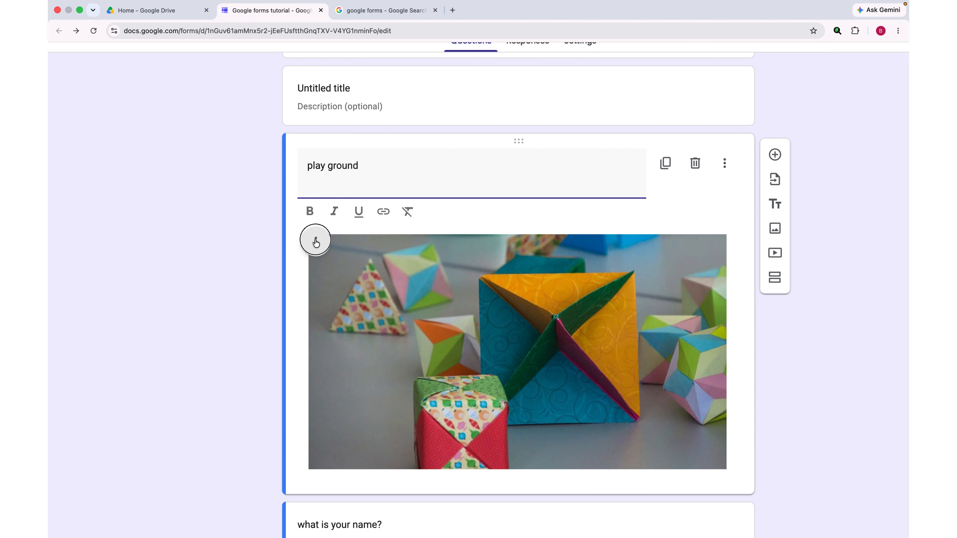
left_click(312, 245)
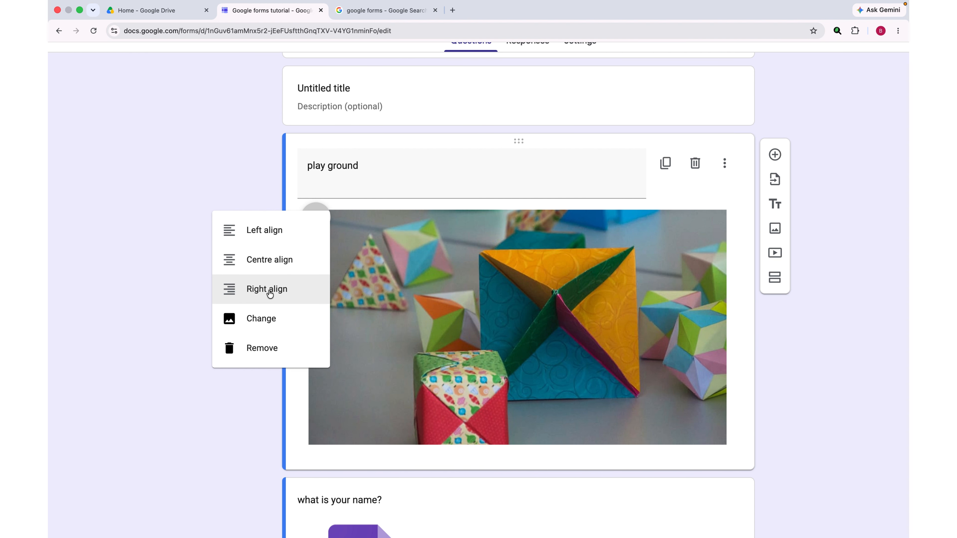
left_click(269, 290)
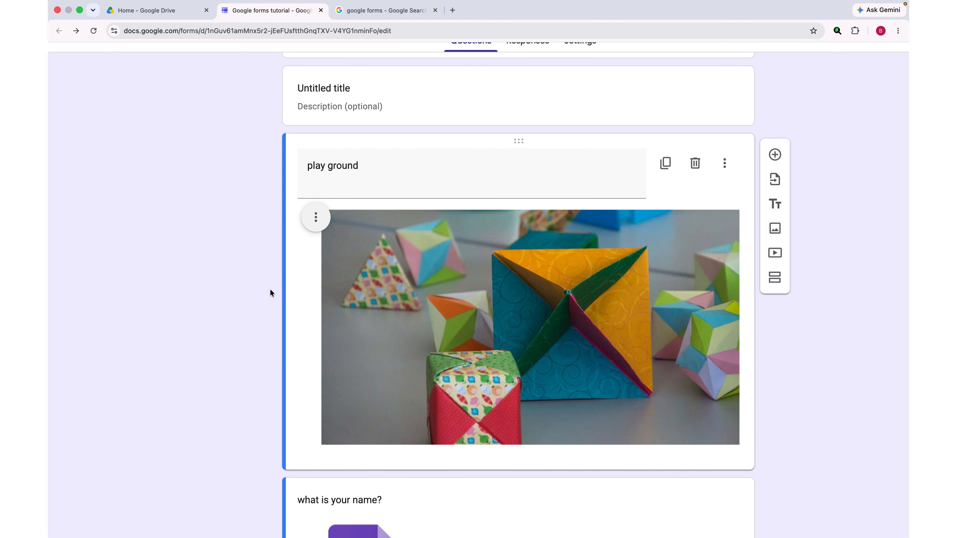
left_click(316, 217)
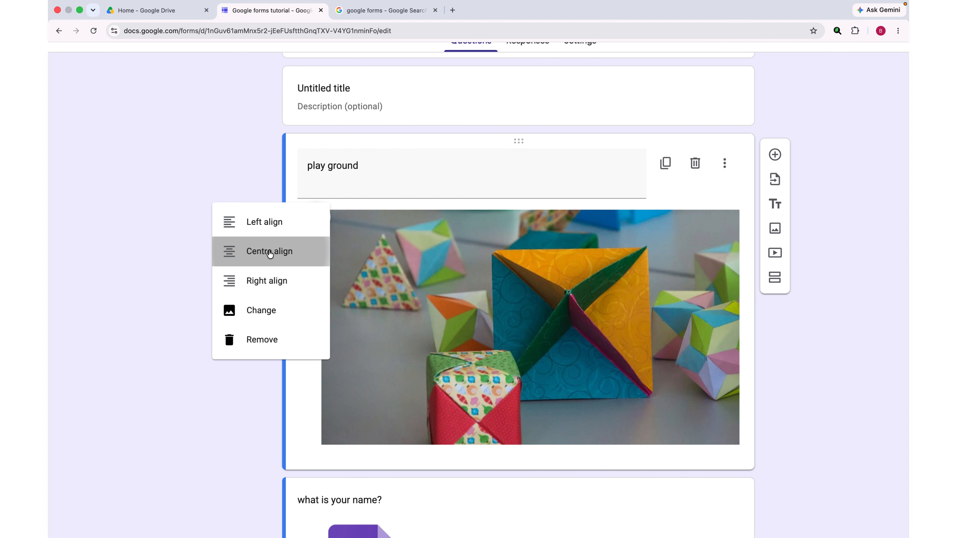
left_click(270, 250)
Step: Remove the "play ground" origami image from the form
left_click(316, 217)
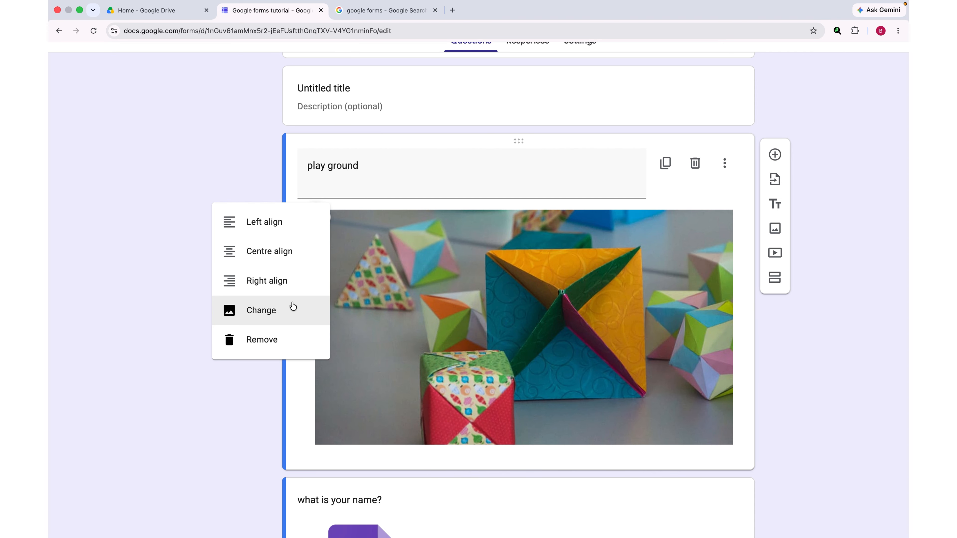
left_click(277, 348)
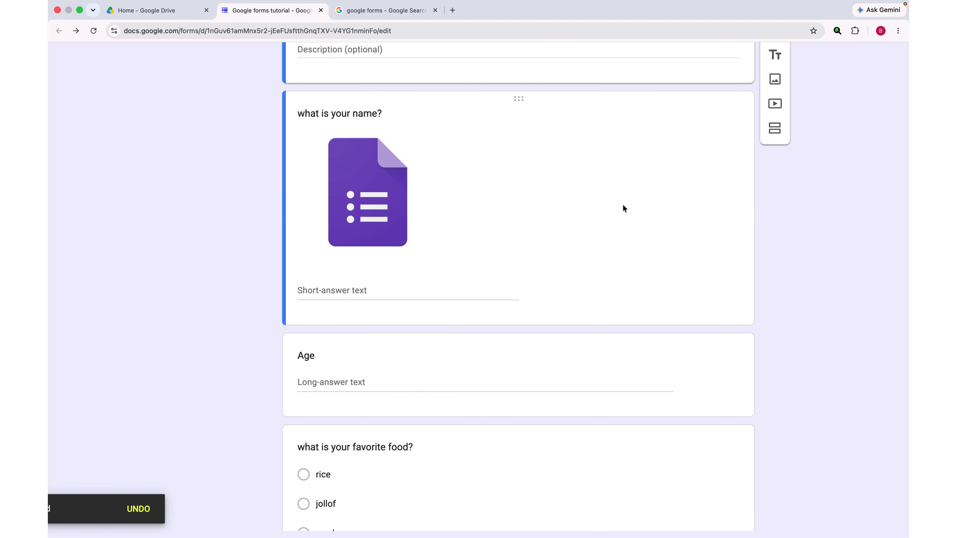
Step: Examine the tools for adding a video and a section, and review the form's questions
scroll(807, 232, "right", 2)
scroll(806, 228, "right", 2)
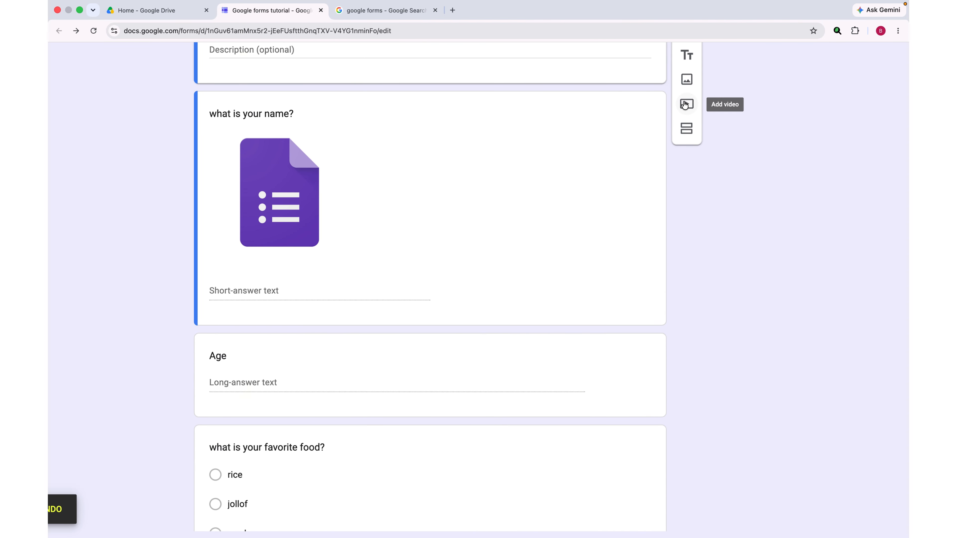
scroll(683, 102, "up", 4)
scroll(684, 102, "left", 4)
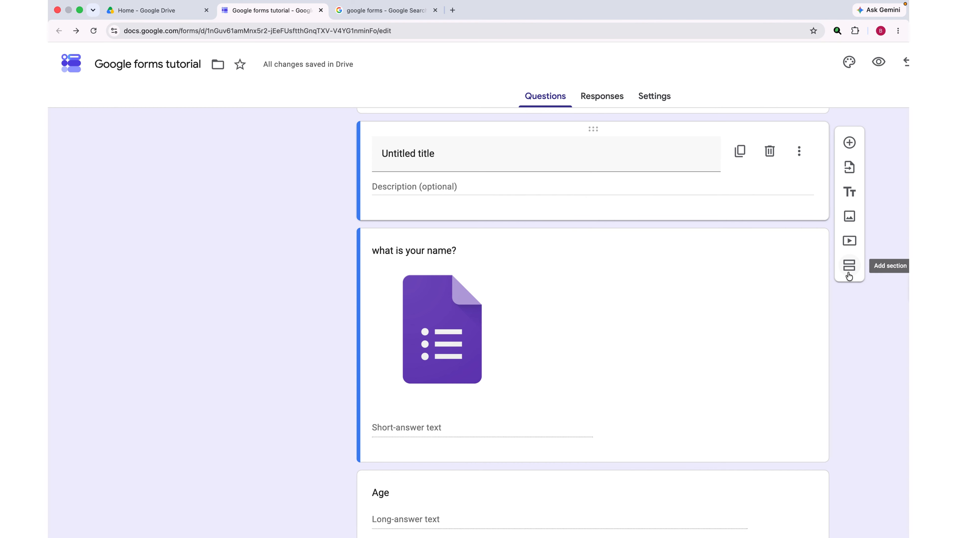
scroll(785, 321, "right", 3)
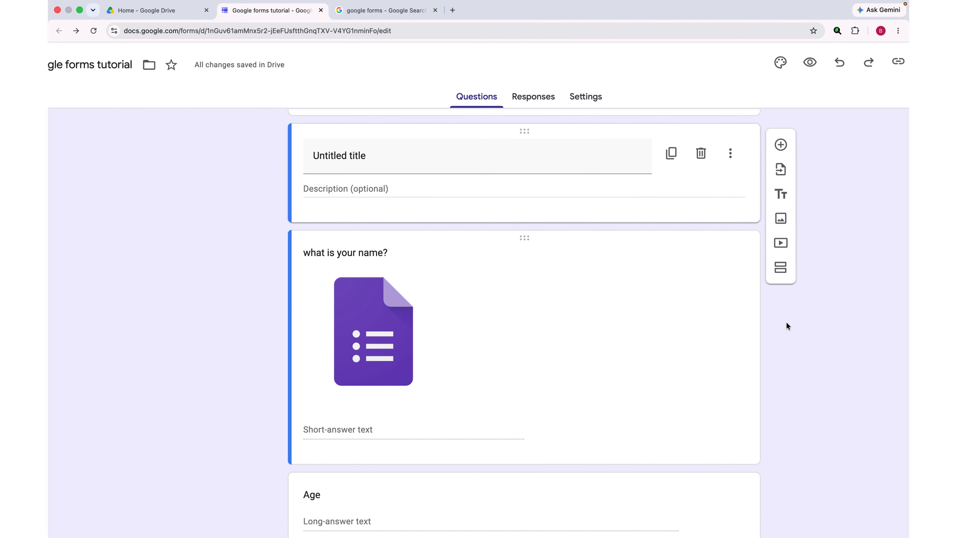
scroll(786, 321, "up", 3)
scroll(640, 344, "down", 10)
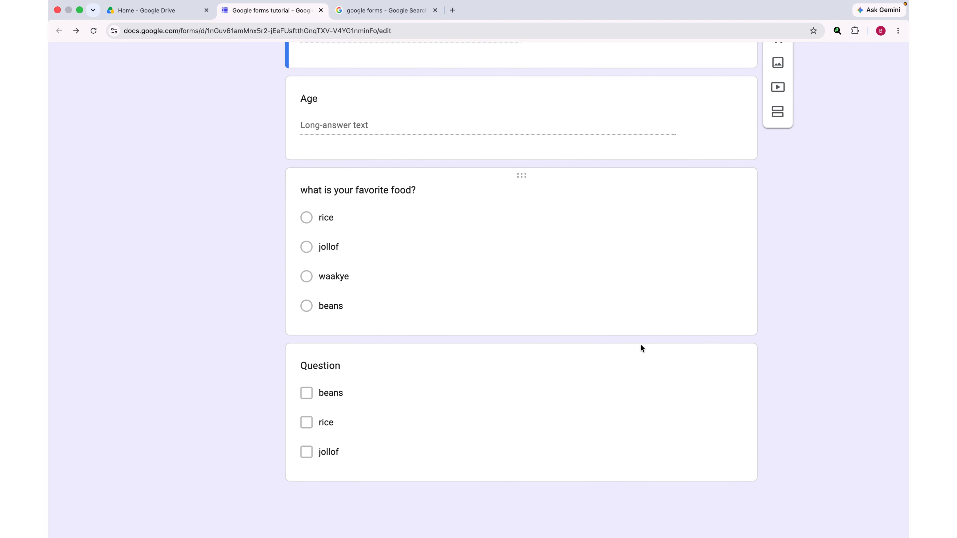
Step: Add a new section between the untitled title block and the name question
scroll(641, 344, "up", 2)
scroll(641, 344, "up", 6)
scroll(641, 344, "down", 5)
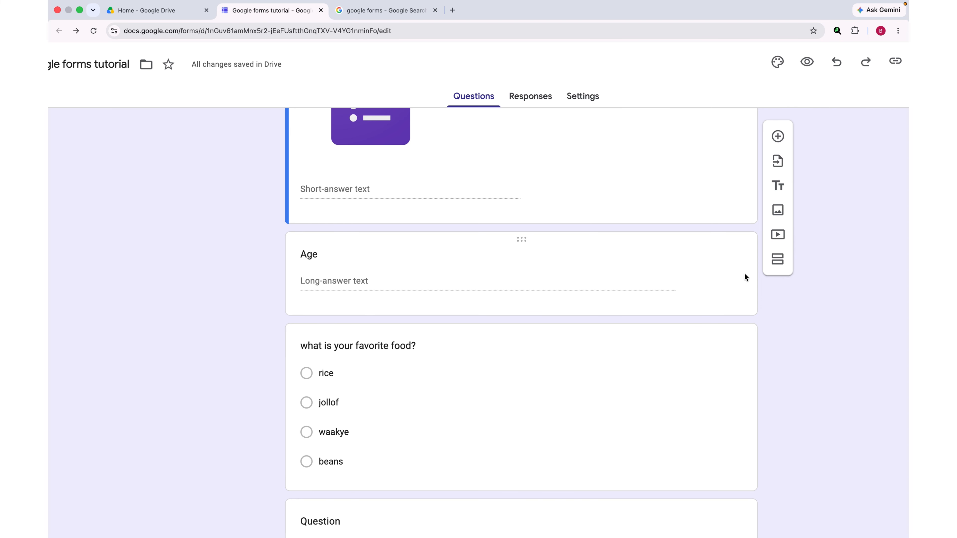
left_click(776, 259)
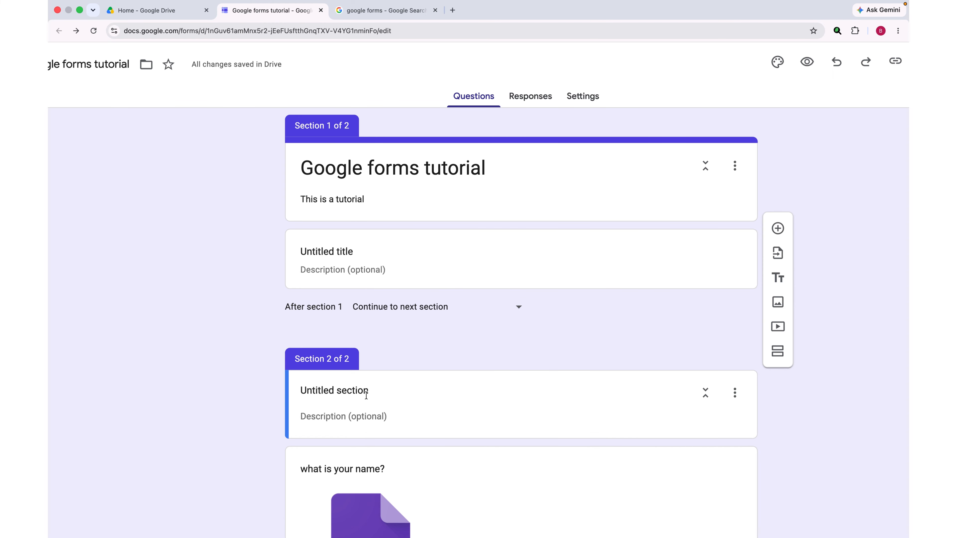
Step: Review the destination choices after section 1, and add another untitled section directly before the name question
left_click(520, 307)
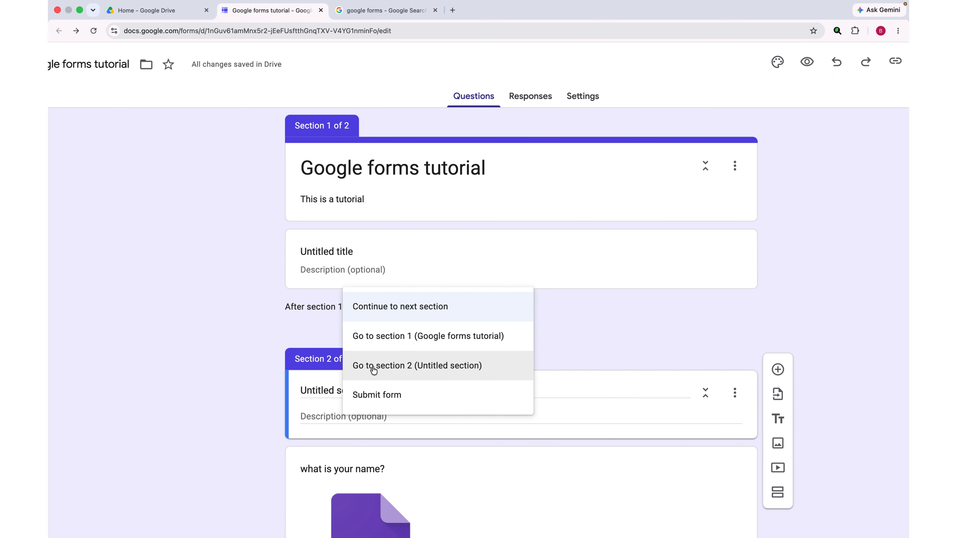
left_click(601, 323)
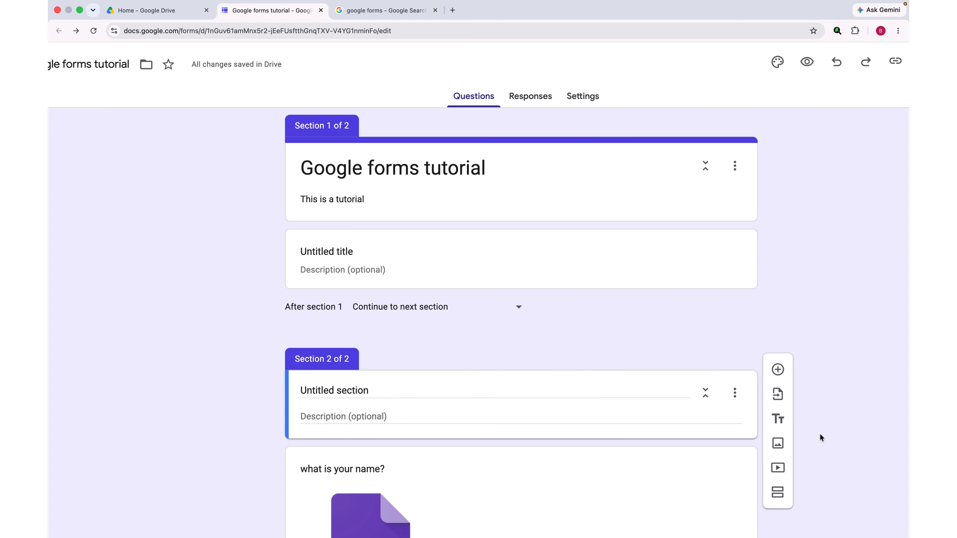
left_click(779, 491)
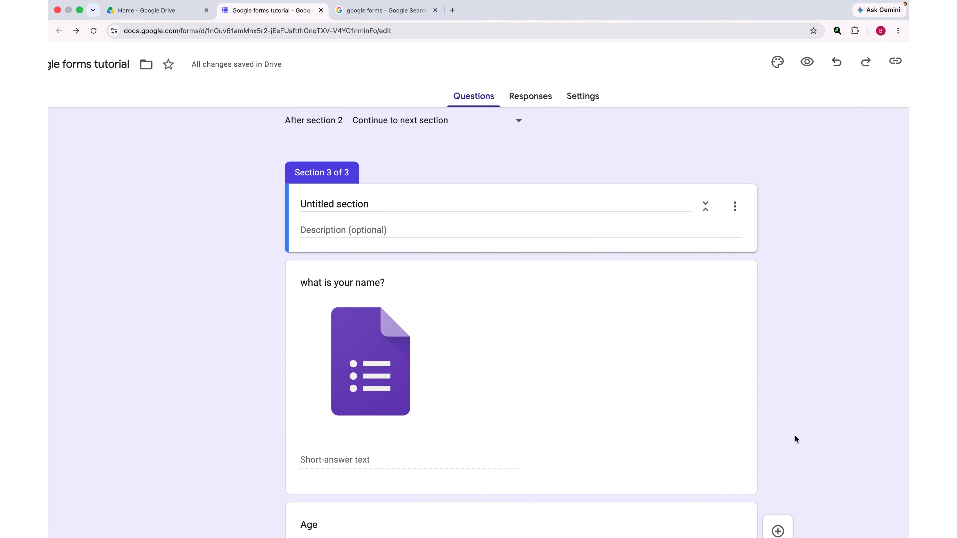
scroll(739, 351, "up", 10)
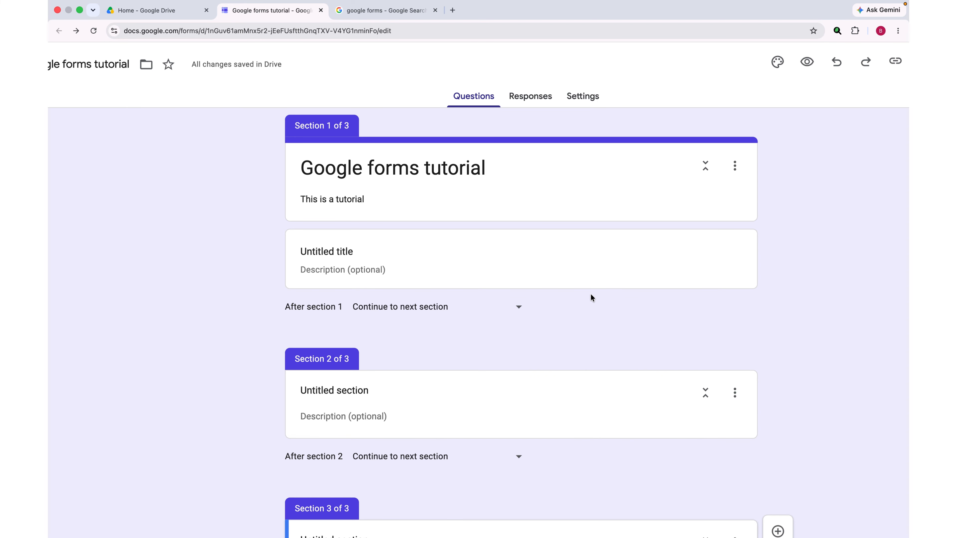
Step: Rename the untitled second section to "section 2 questions"
left_click(734, 166)
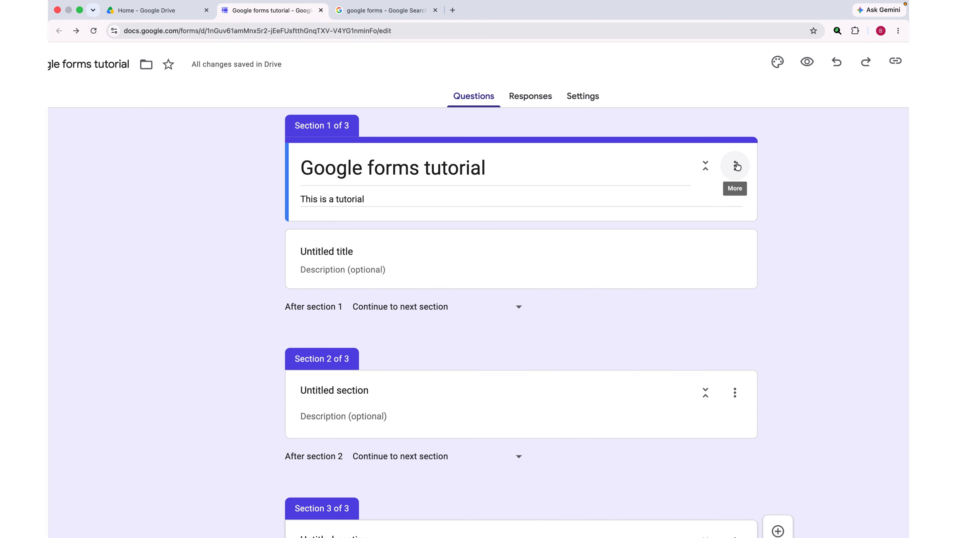
left_click(417, 387)
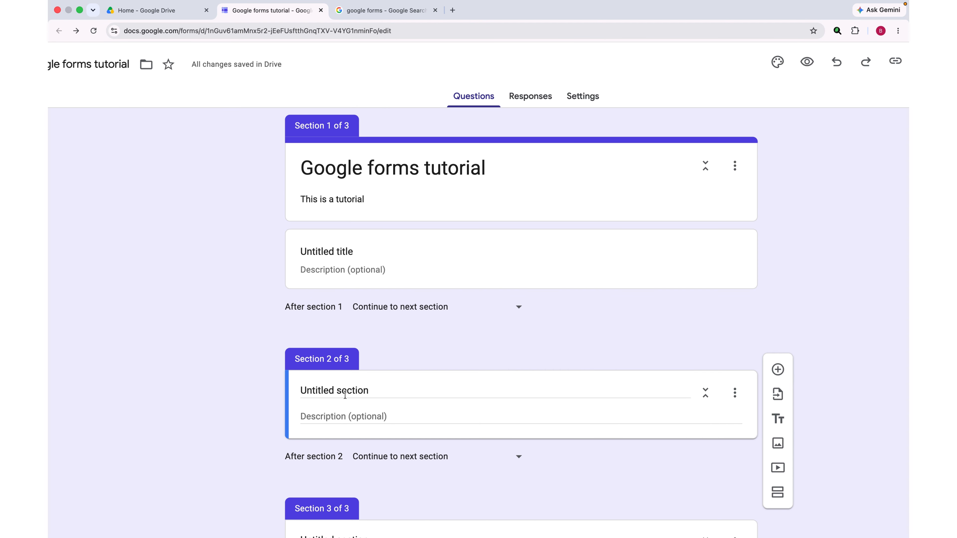
left_click(375, 387)
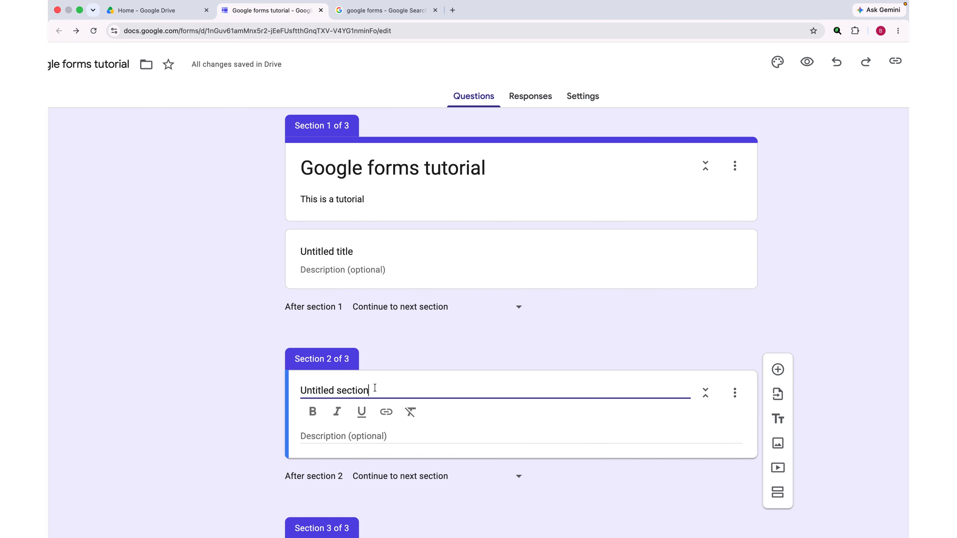
triple_click(375, 387)
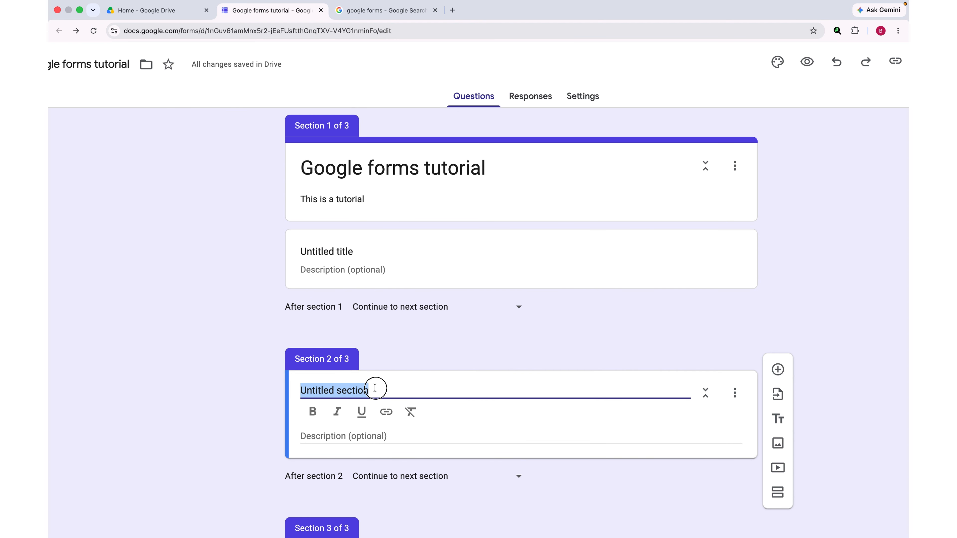
type("sect")
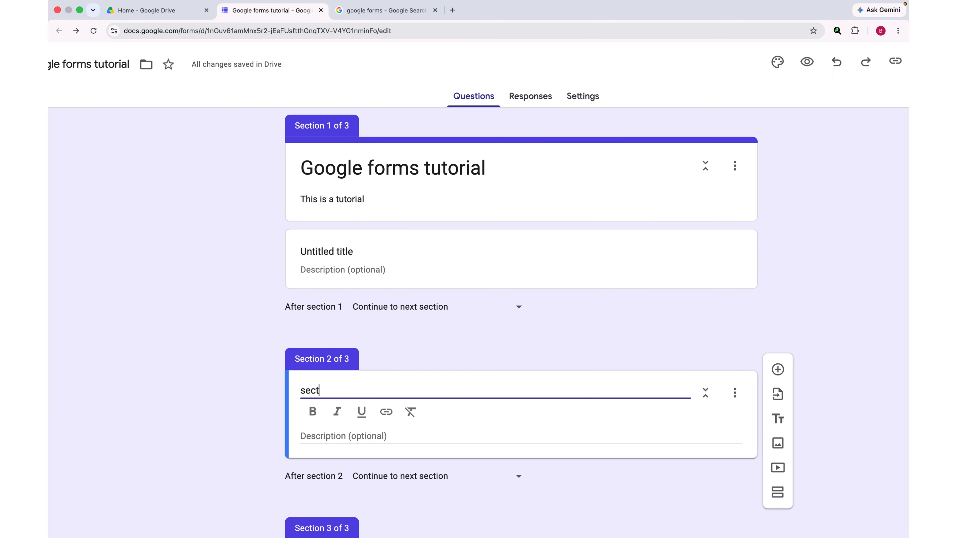
type("ion 2 quest")
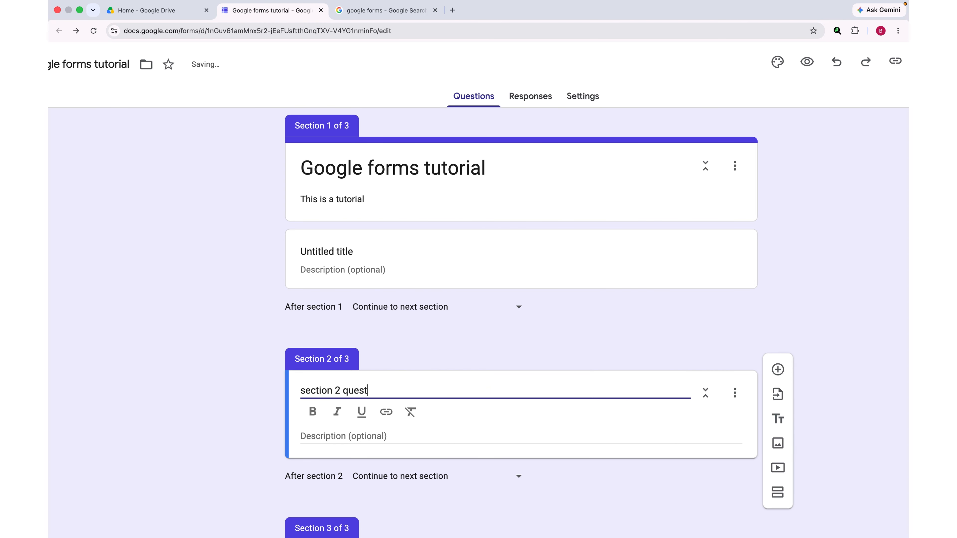
type("ions")
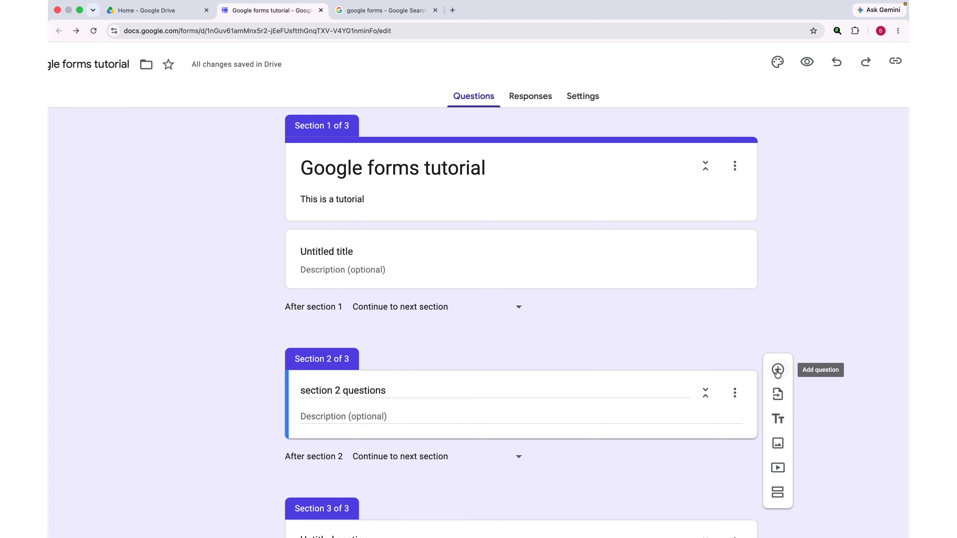
Step: Add a blank question to section 2, and make the favorite food question required
left_click(777, 370)
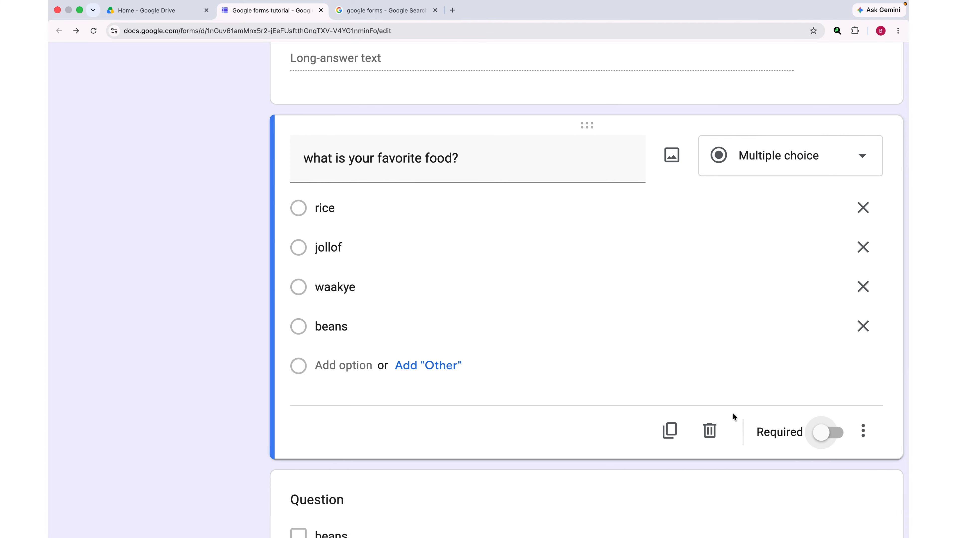
left_click(821, 434)
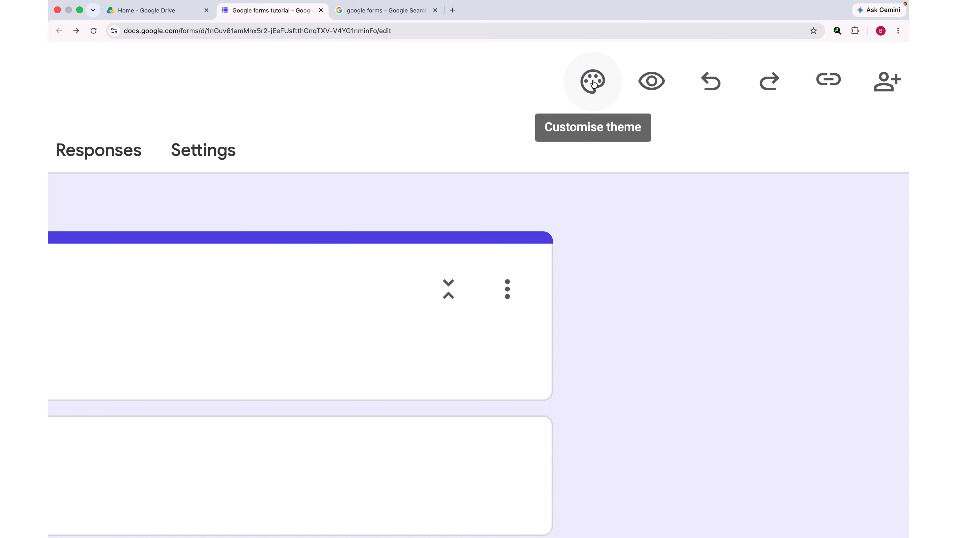
Step: Open the form's theme settings and set the header font to Georgia
left_click(595, 62)
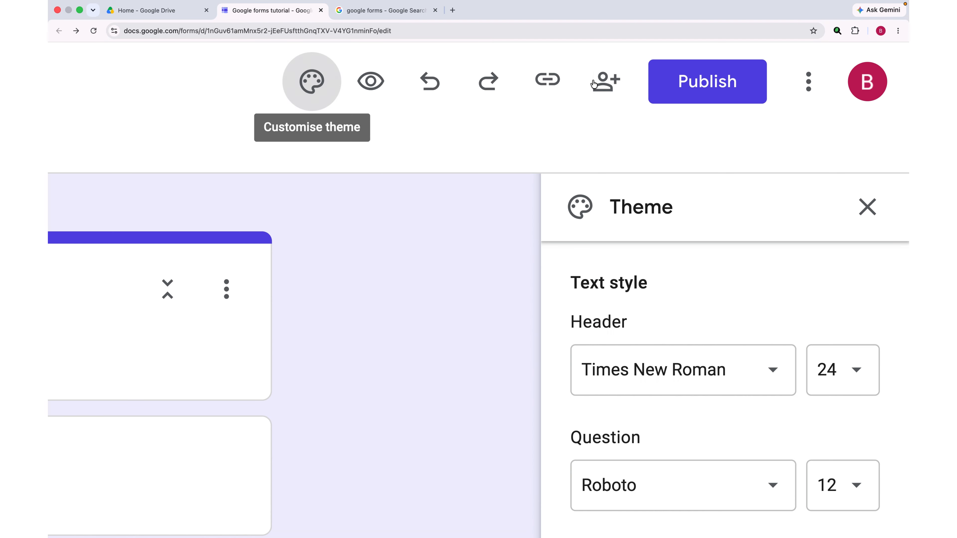
scroll(678, 271, "down", 5)
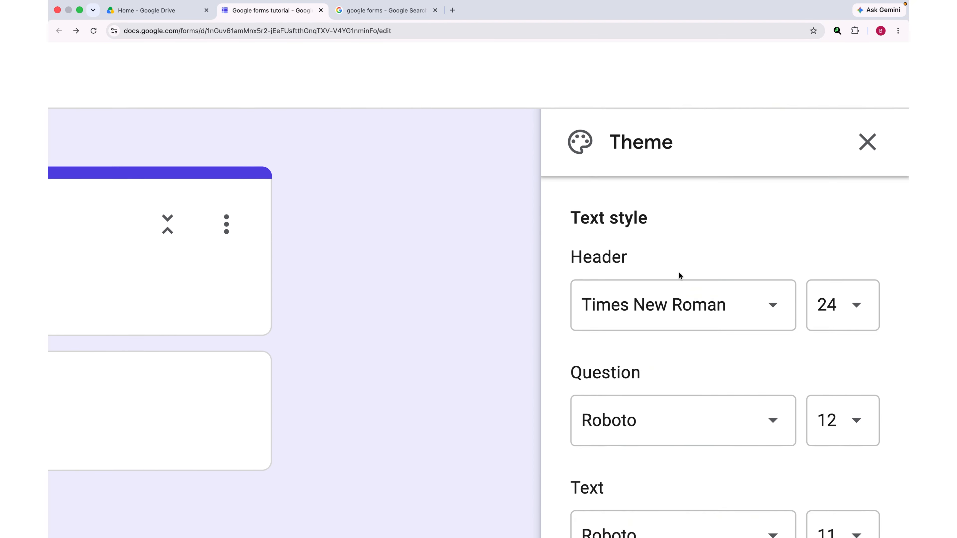
key("super+minus")
key("super+minus")
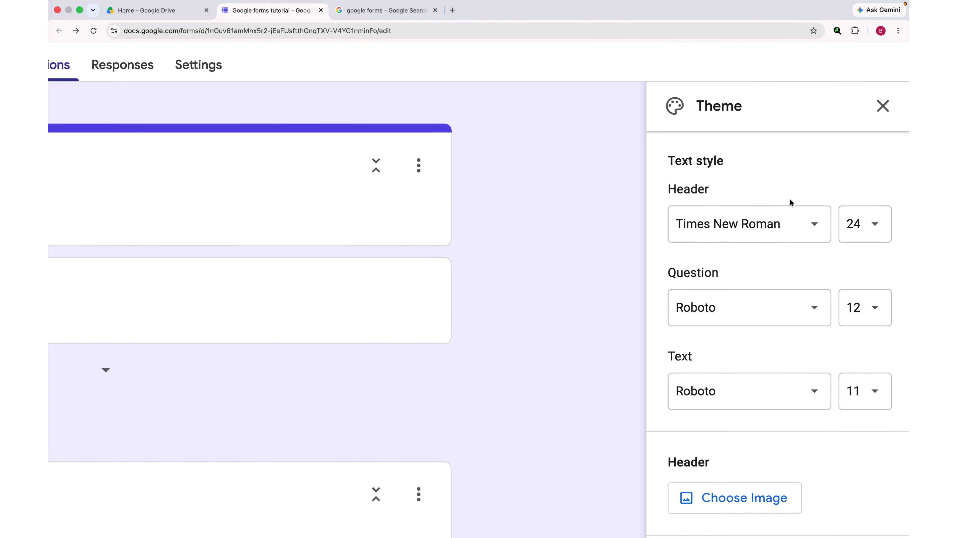
left_click(815, 225)
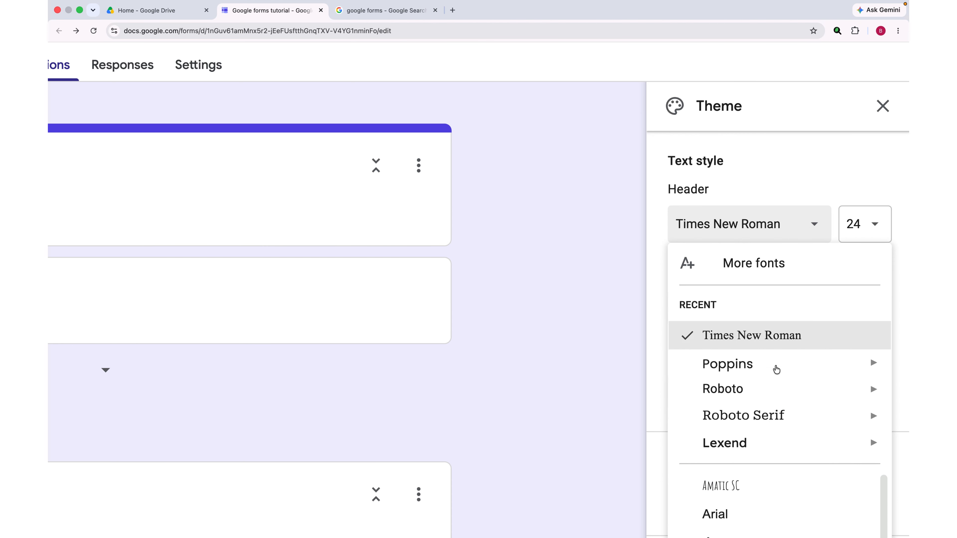
mouse_move(739, 448)
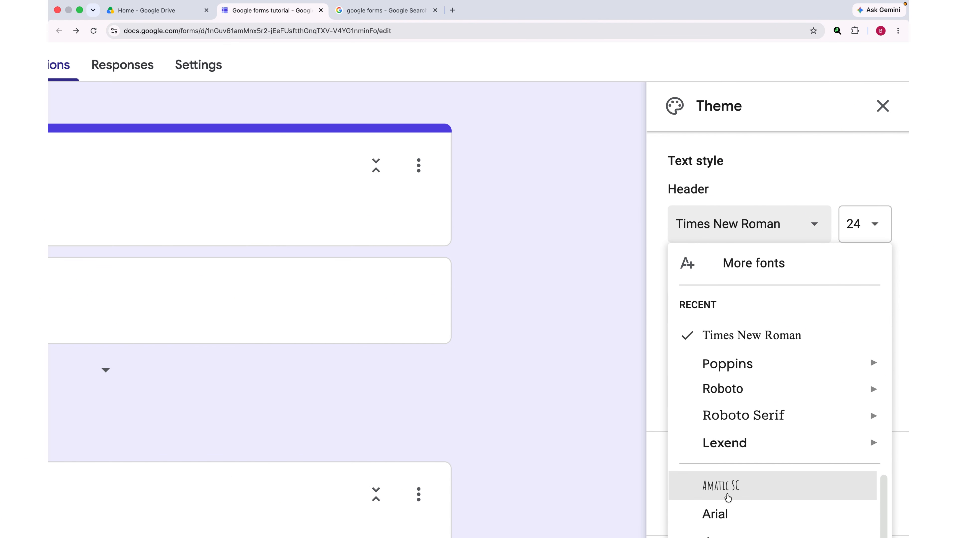
scroll(729, 495, "down", 3)
mouse_move(729, 494)
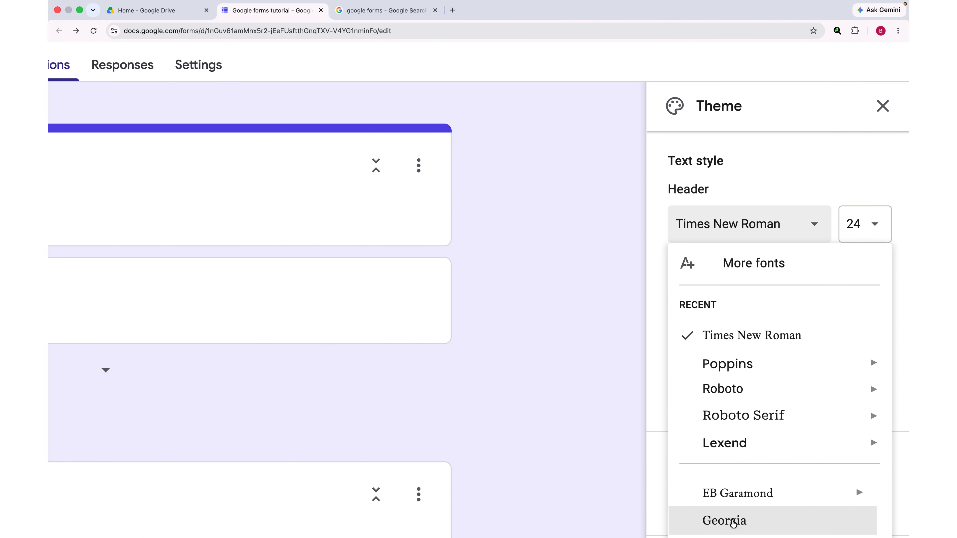
left_click(732, 523)
scroll(604, 404, "down", 5)
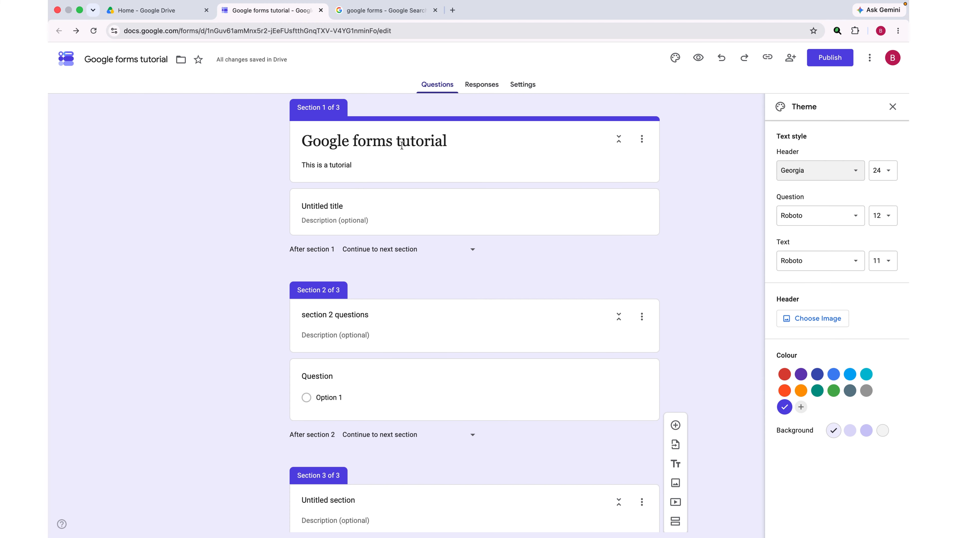
Step: Set the theme's question font to Times New Roman and its text font to Roboto Serif
left_click(857, 218)
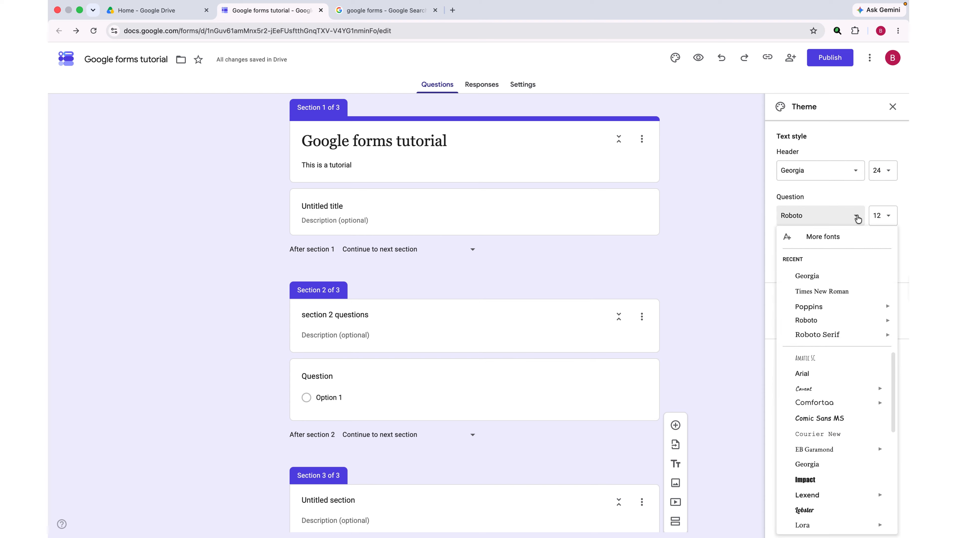
left_click(826, 294)
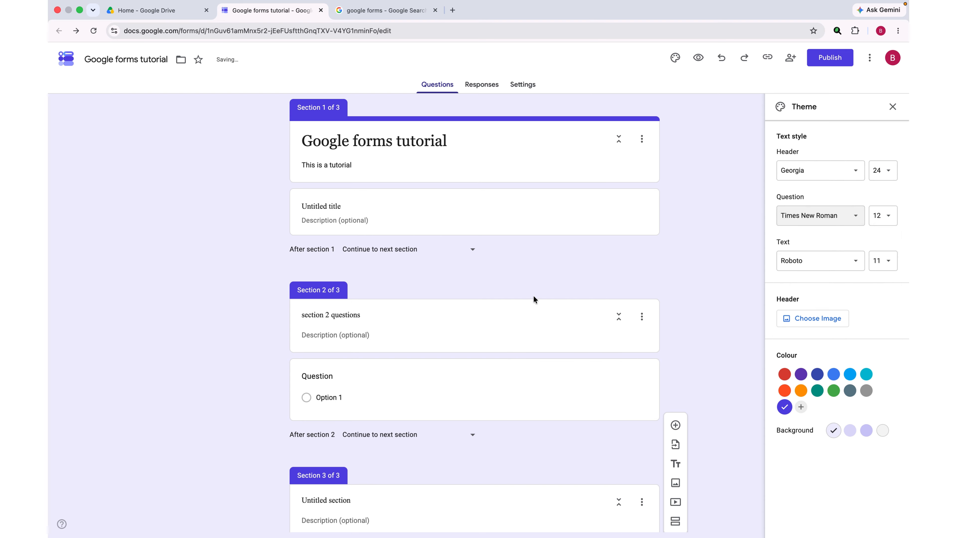
scroll(533, 295, "up", 5)
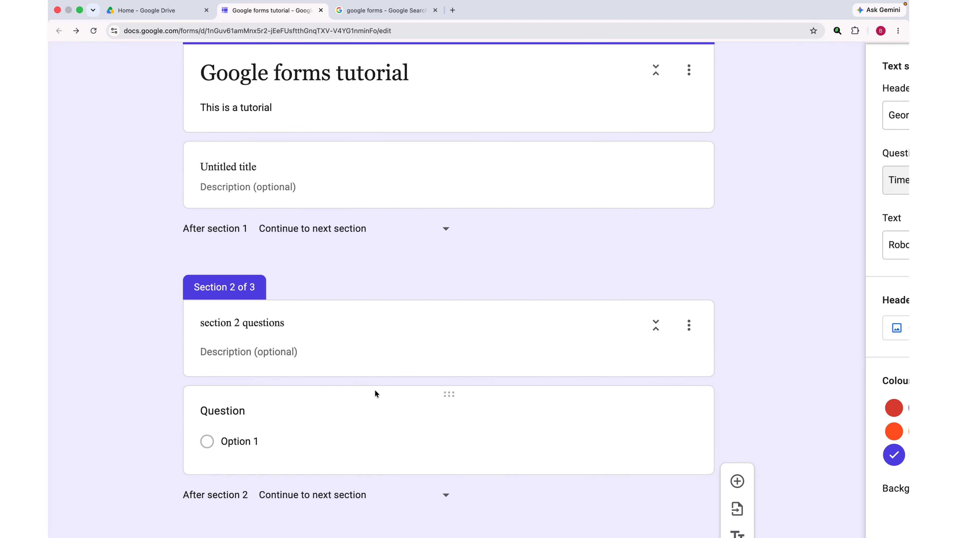
scroll(350, 378, "down", 10)
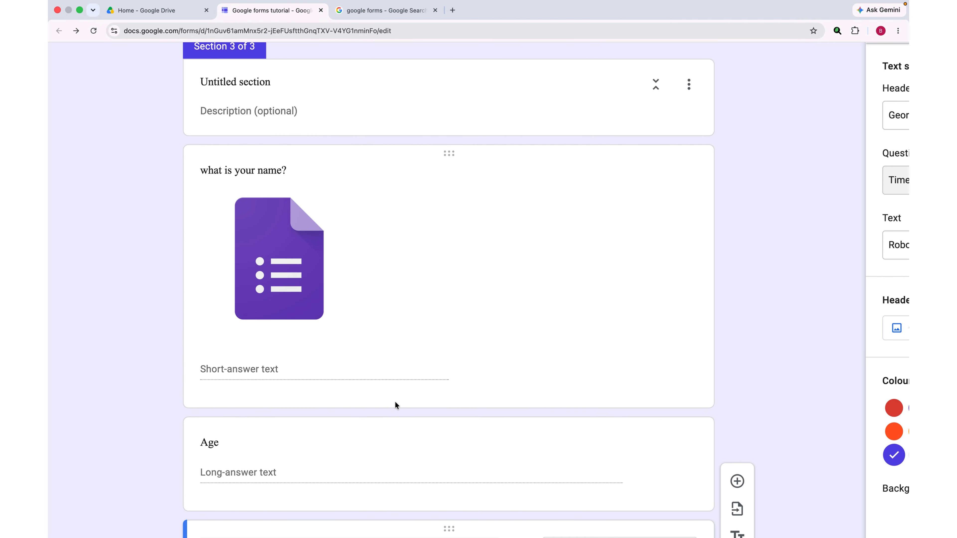
scroll(706, 367, "right", 4)
scroll(734, 355, "down", 3)
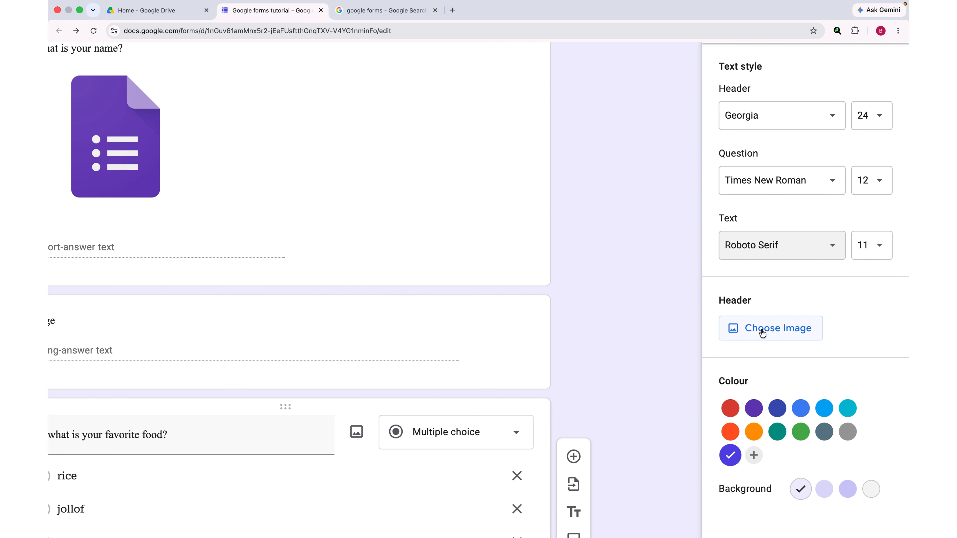
Step: Insert the shamrock and pots-of-gold pattern from the Illustrations themes as the form's header image
left_click(762, 333)
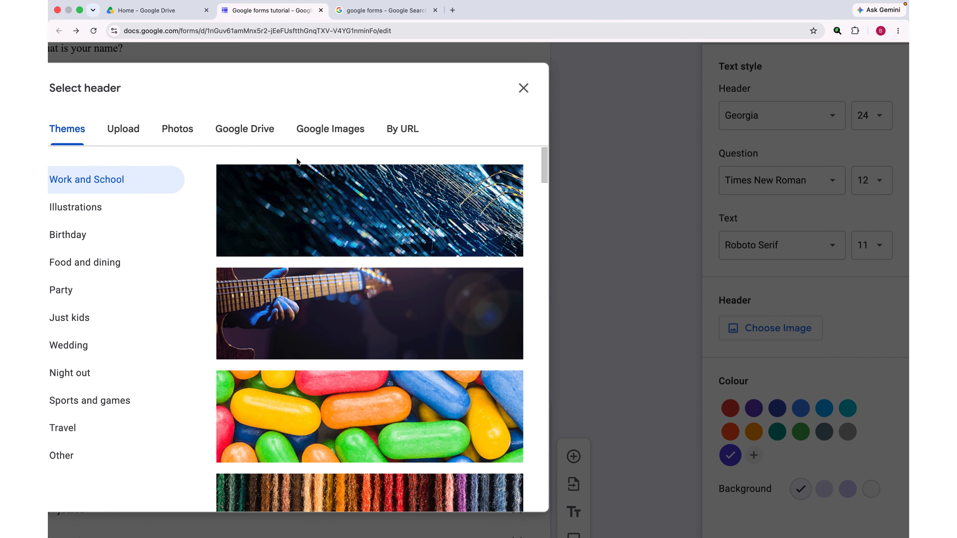
scroll(369, 222, "left", 3)
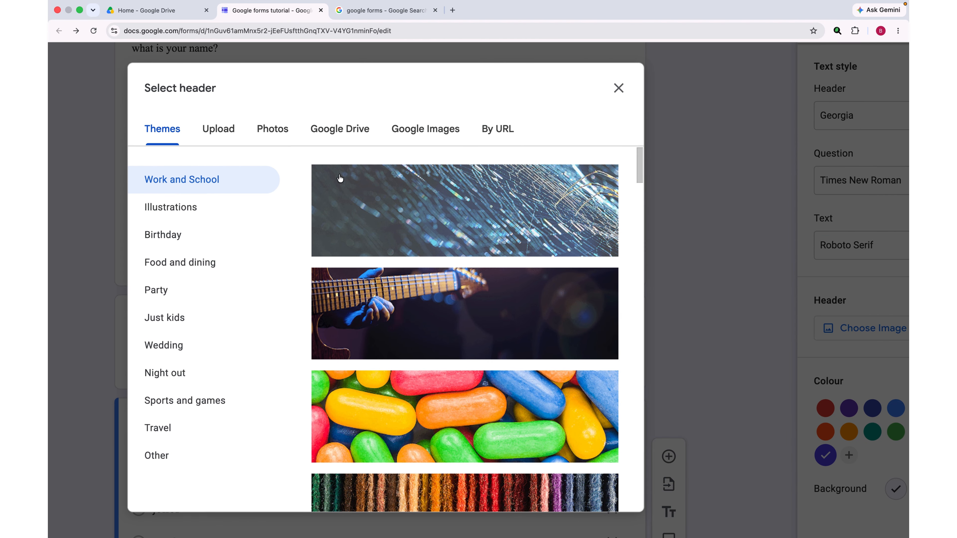
left_click(185, 207)
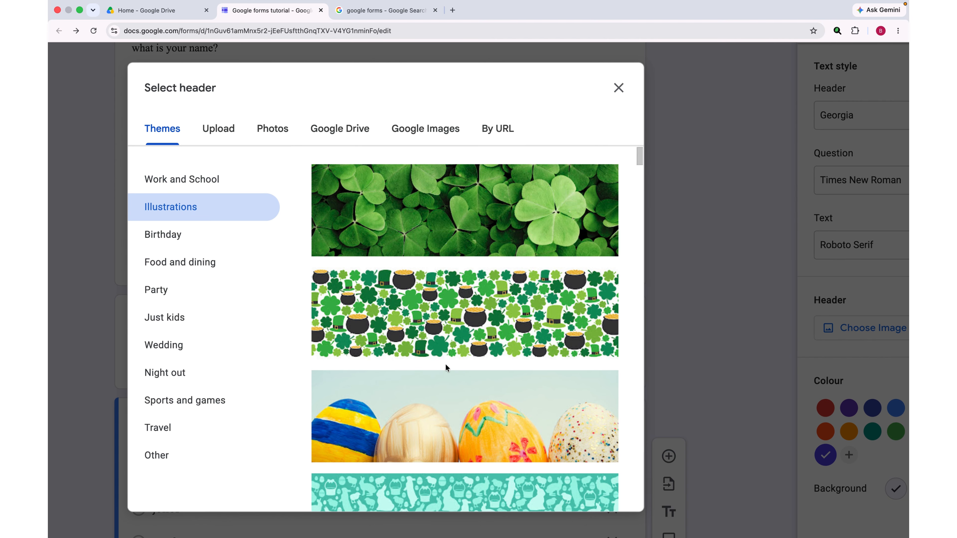
left_click(474, 305)
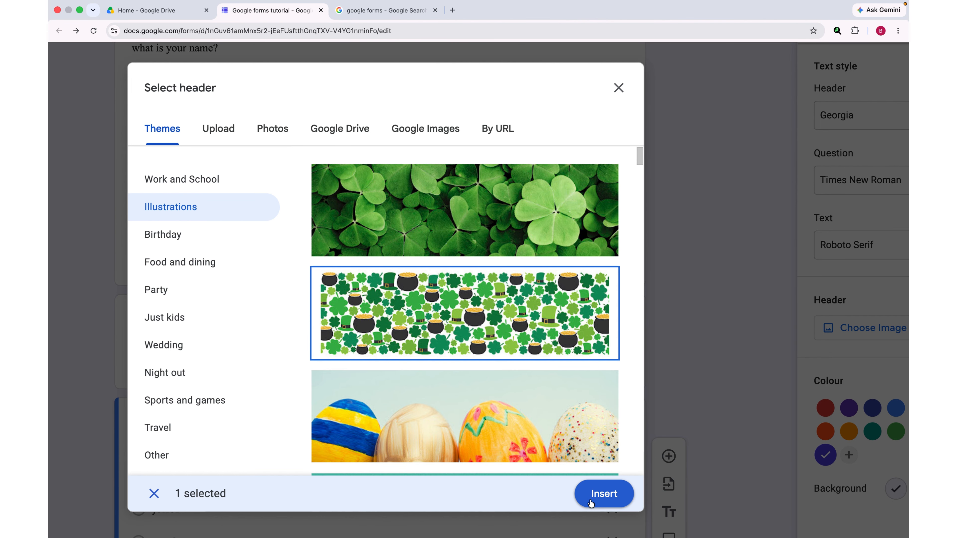
left_click(605, 494)
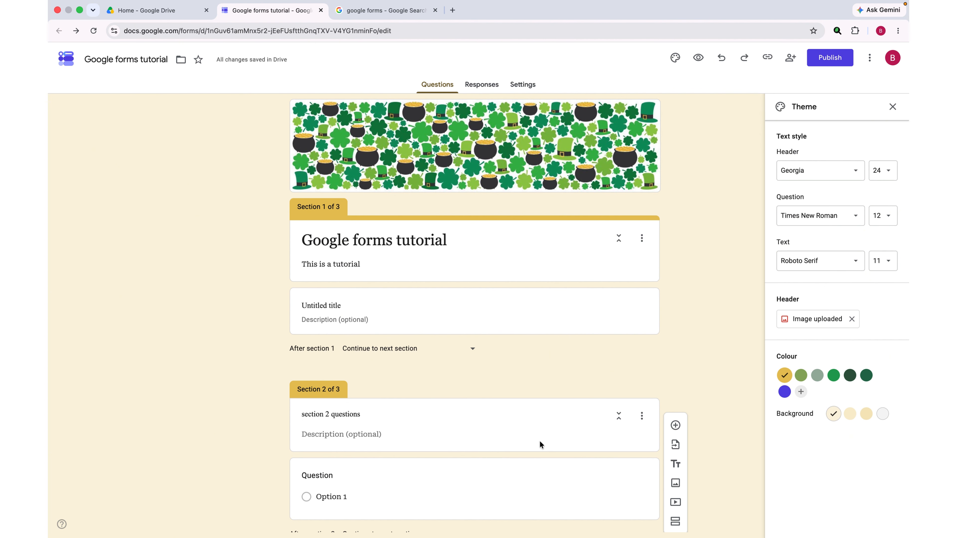
Step: Review the form with its header image, and try the light green and dark green theme colours
scroll(515, 287, "down", 10)
scroll(515, 287, "down", 3)
scroll(515, 285, "up", 20)
left_click(801, 375)
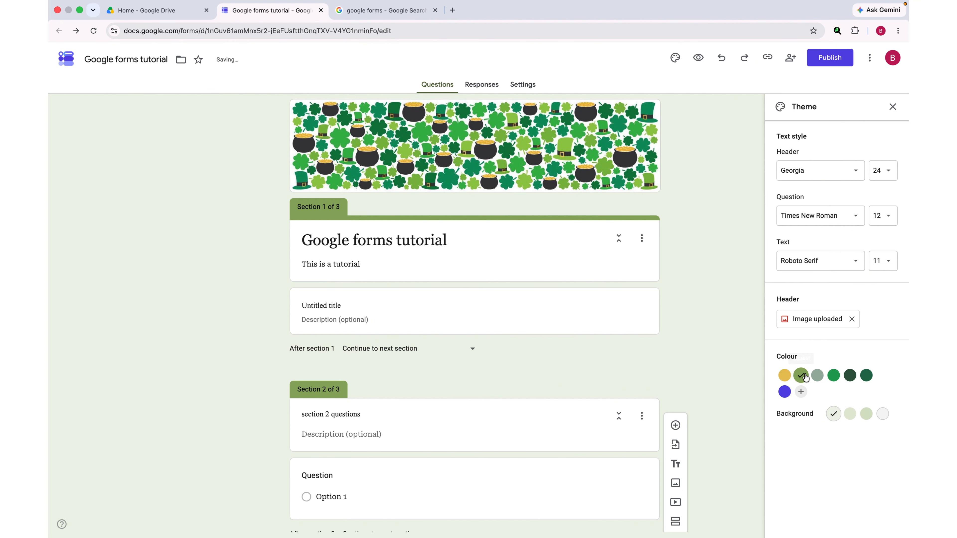
left_click(866, 376)
Step: Apply a custom magenta theme colour to the form
left_click(800, 392)
left_click_drag(804, 378, 830, 391)
scroll(855, 407, "down", 2)
scroll(854, 408, "down", 5)
left_click(823, 432)
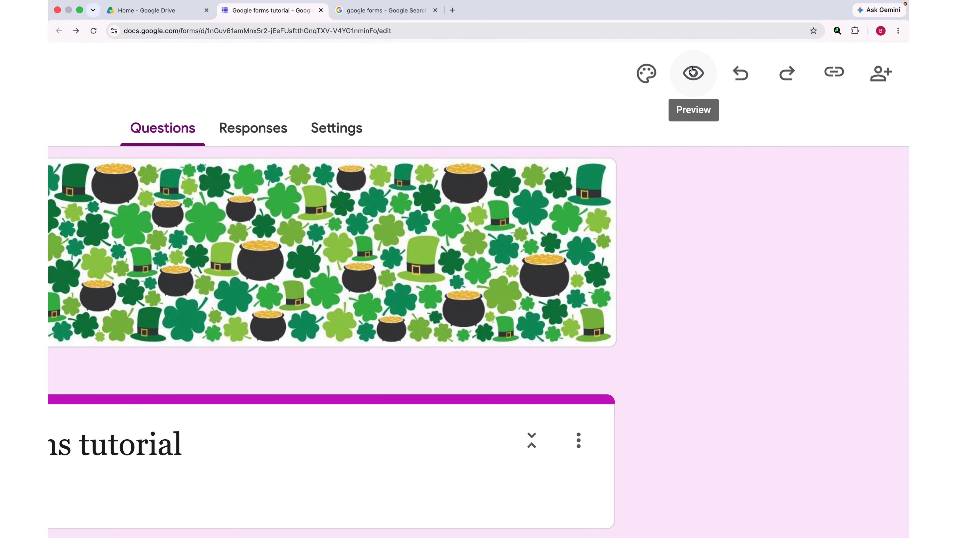
Step: Preview the form and advance through its sections to the one containing the name question
left_click(691, 76)
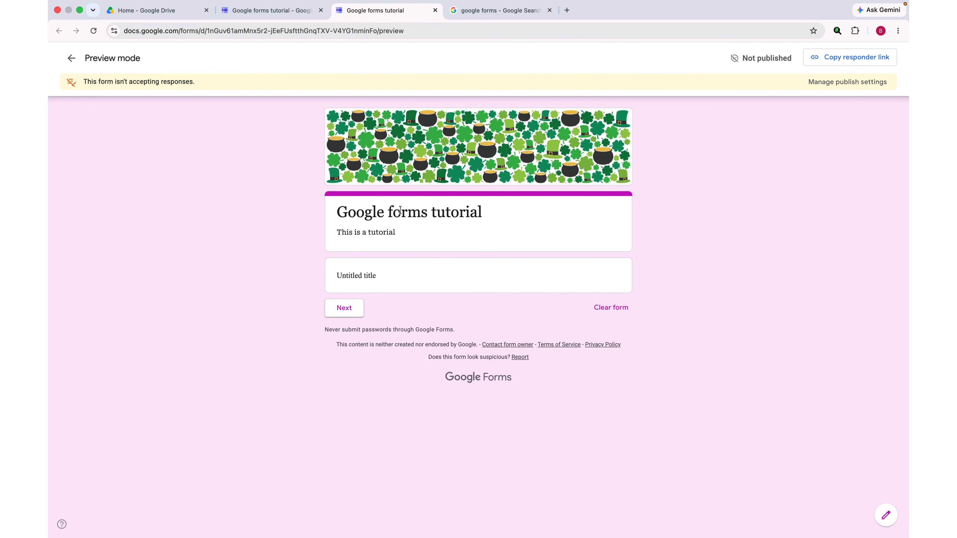
left_click(345, 309)
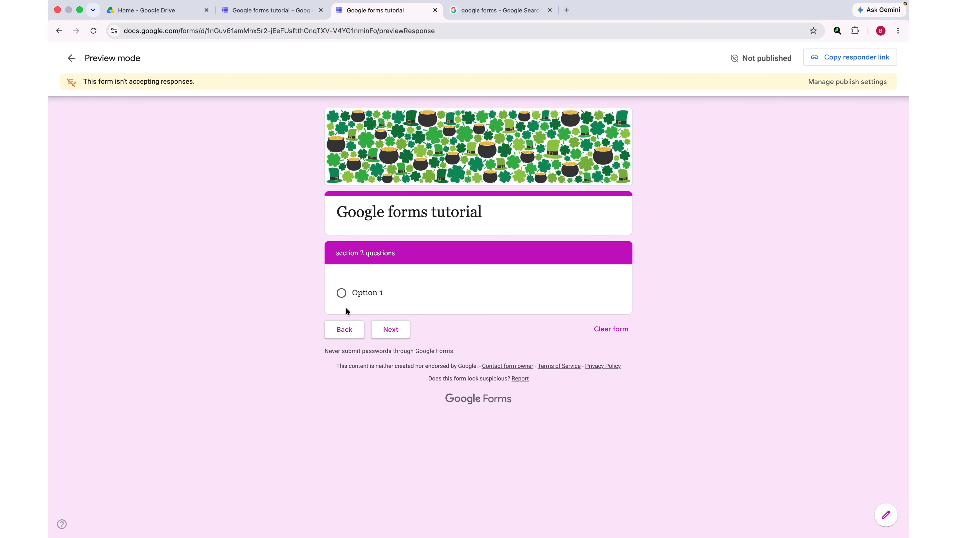
left_click(391, 330)
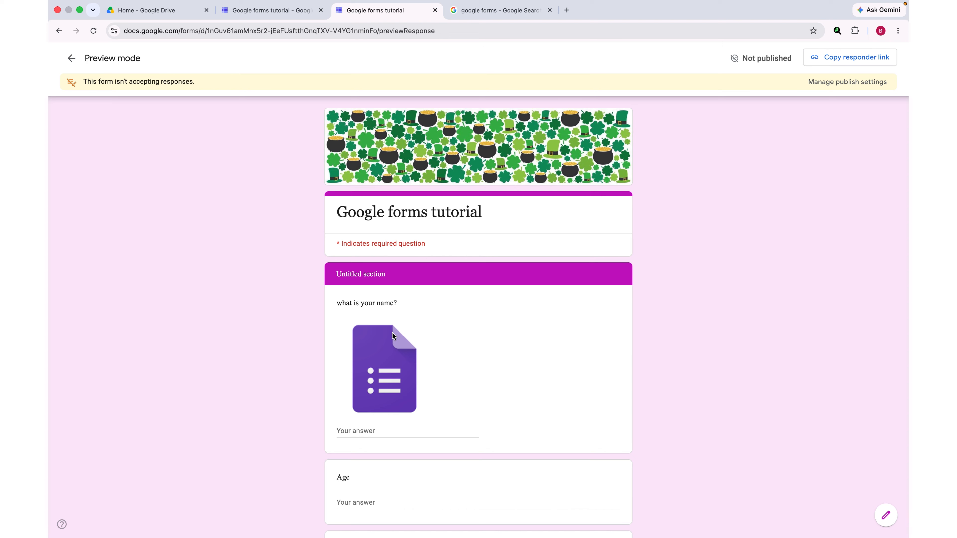
Step: Look through the questions in the previewed section from the name question down
scroll(560, 368, "down", 3)
scroll(560, 368, "up", 3)
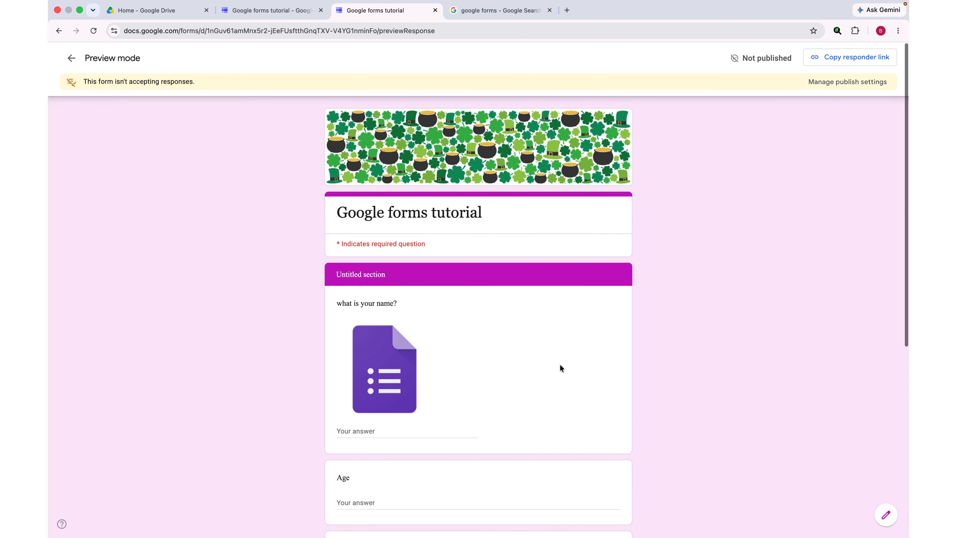
scroll(560, 364, "down", 8)
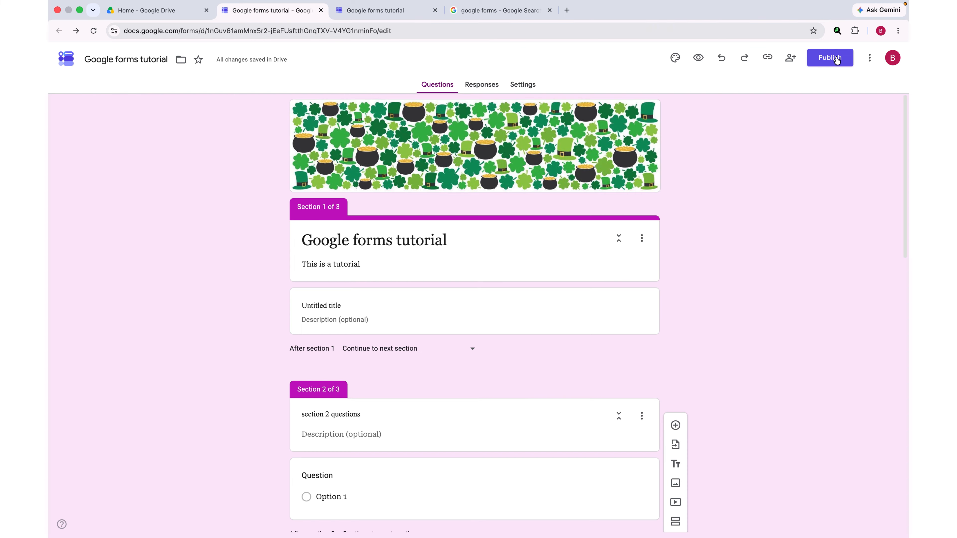
Step: Publish the form with anyone with the link as responders
left_click(836, 59)
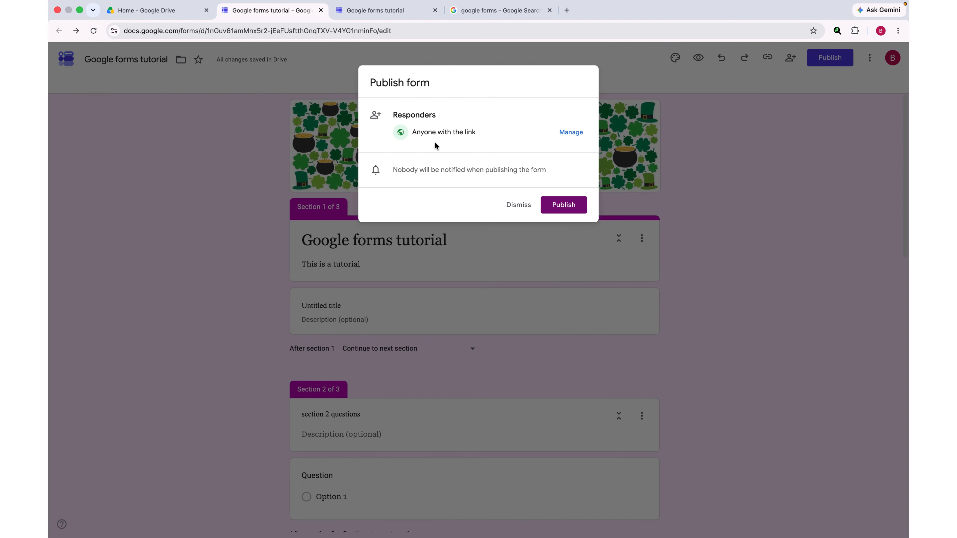
left_click(453, 134)
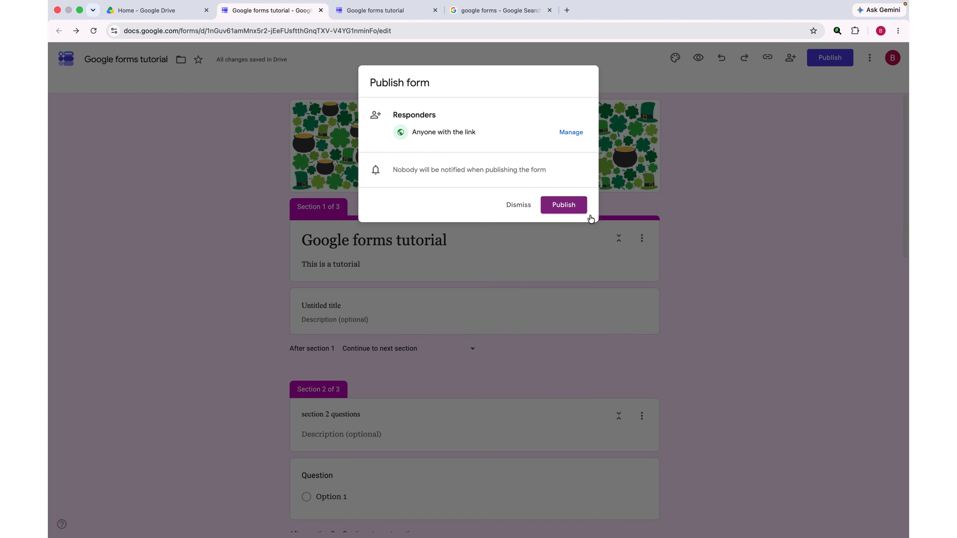
left_click(562, 211)
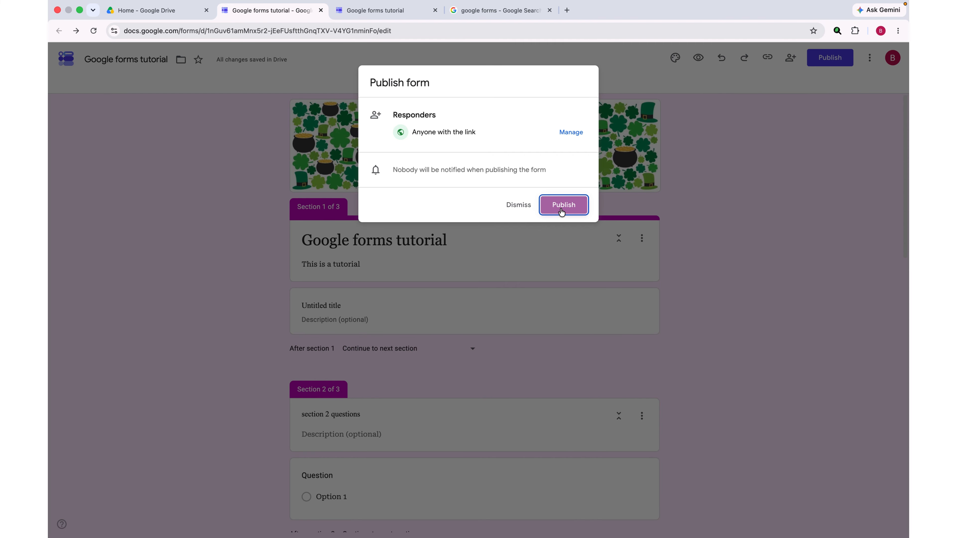
Step: Copy the form's responder link as a shortened URL and open it in a new browser tab
left_click(756, 119)
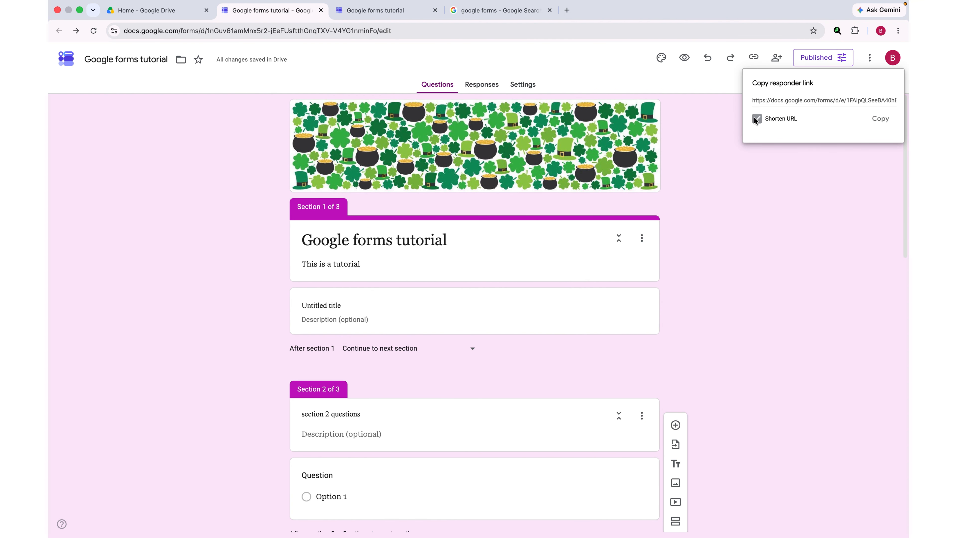
left_click(881, 119)
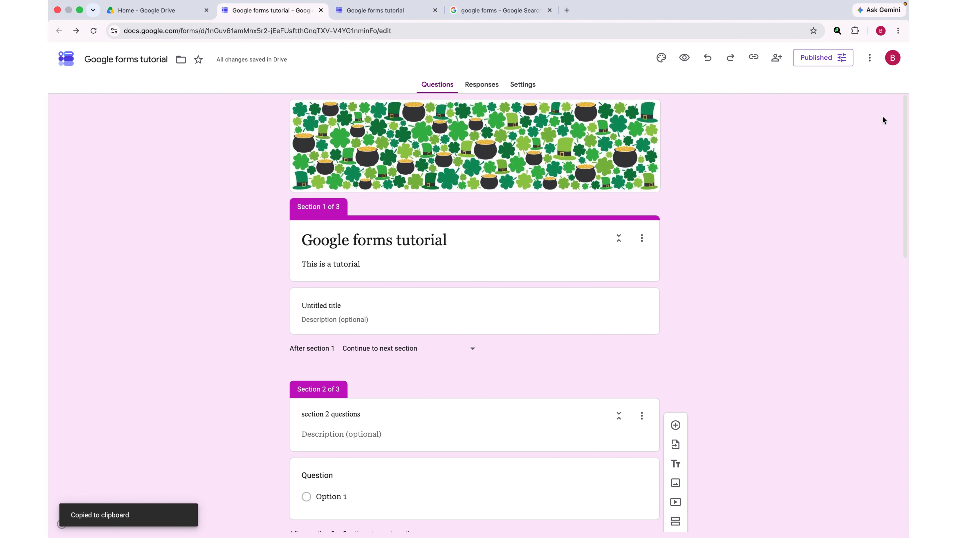
left_click(567, 10)
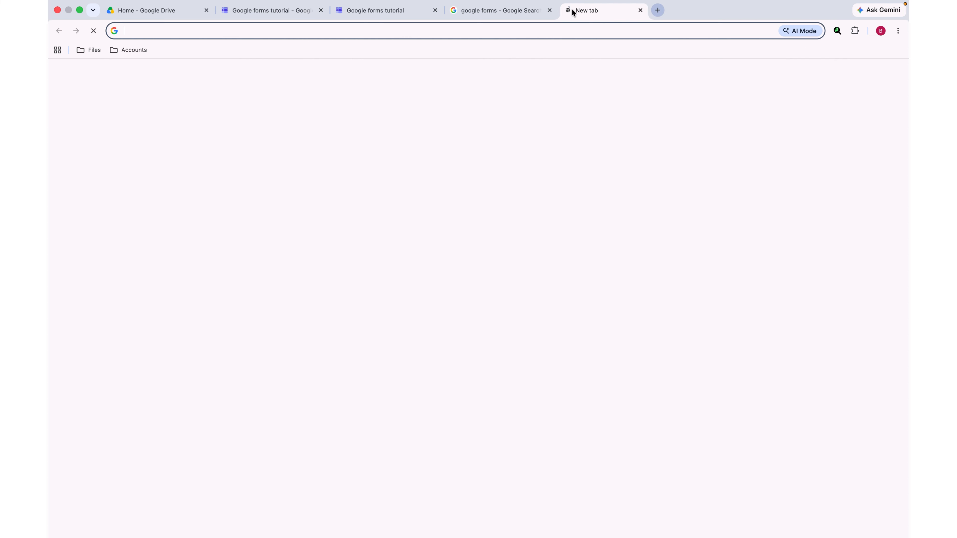
key("super+v")
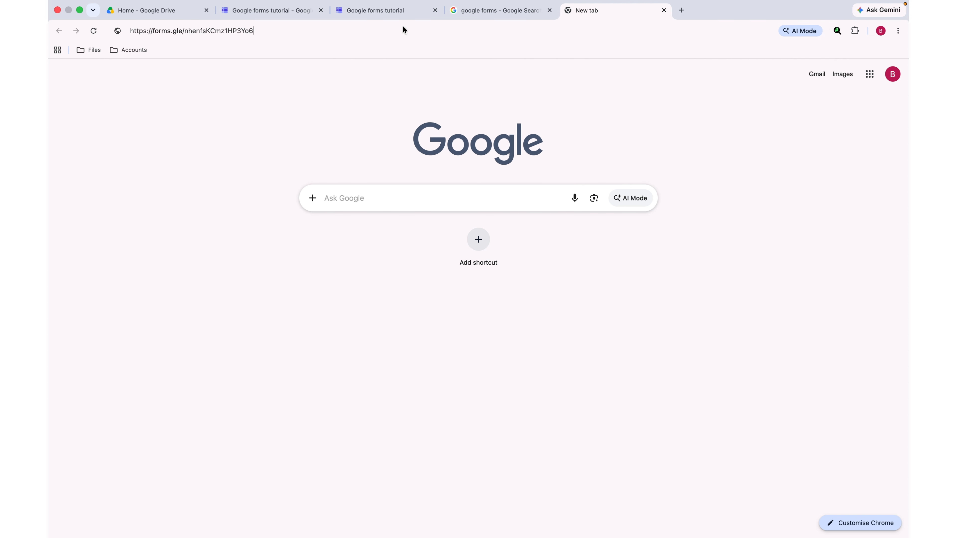
key("Return")
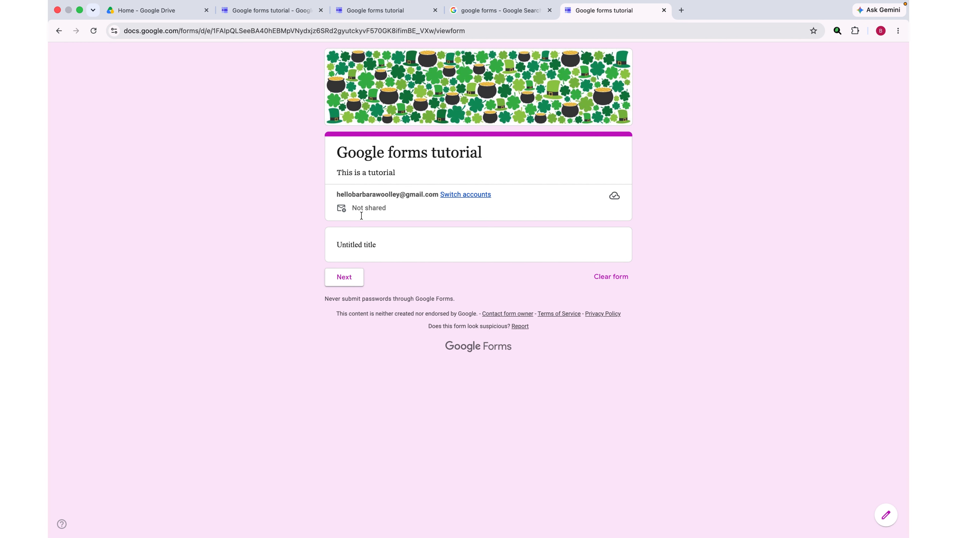
Step: In the live form, go to the section 2 questions, choose Option 1 and continue to the following section
left_click(343, 277)
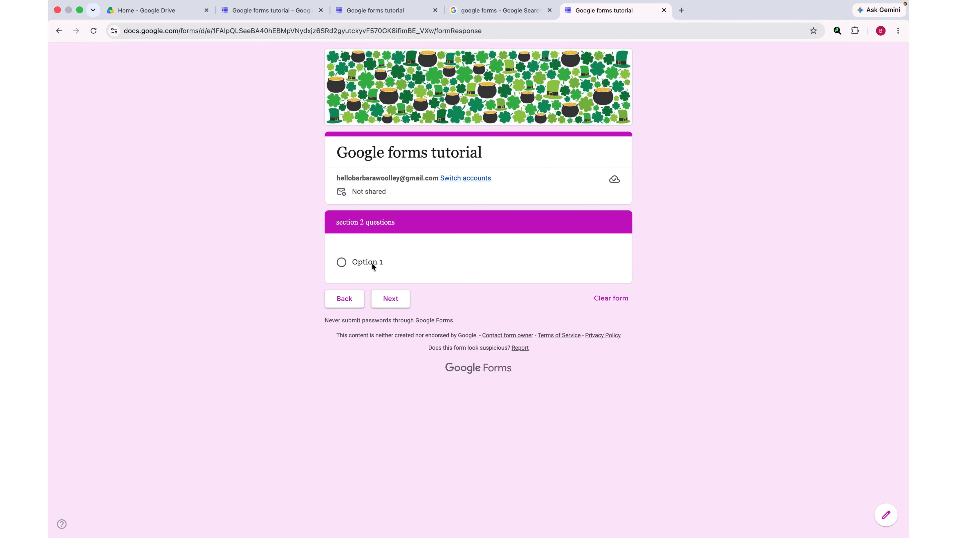
left_click(372, 263)
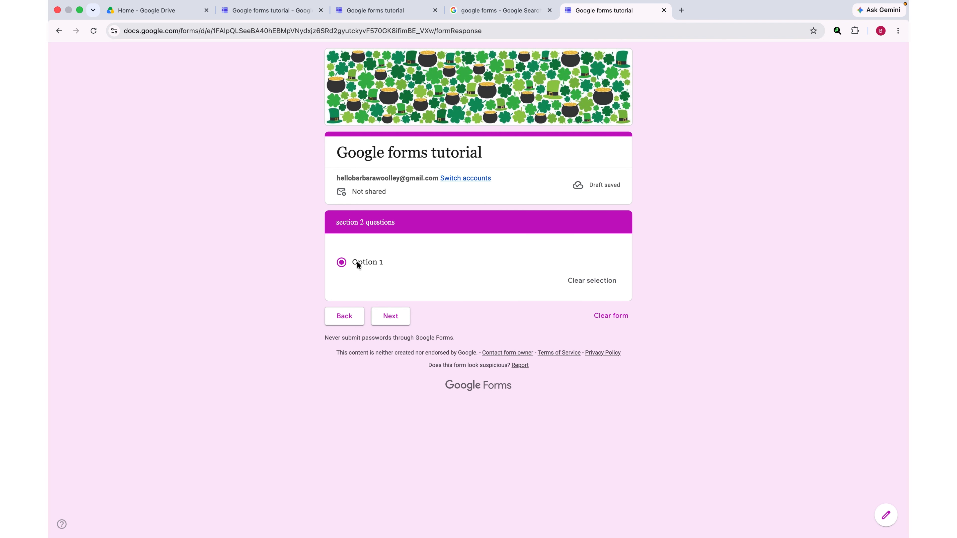
left_click(395, 318)
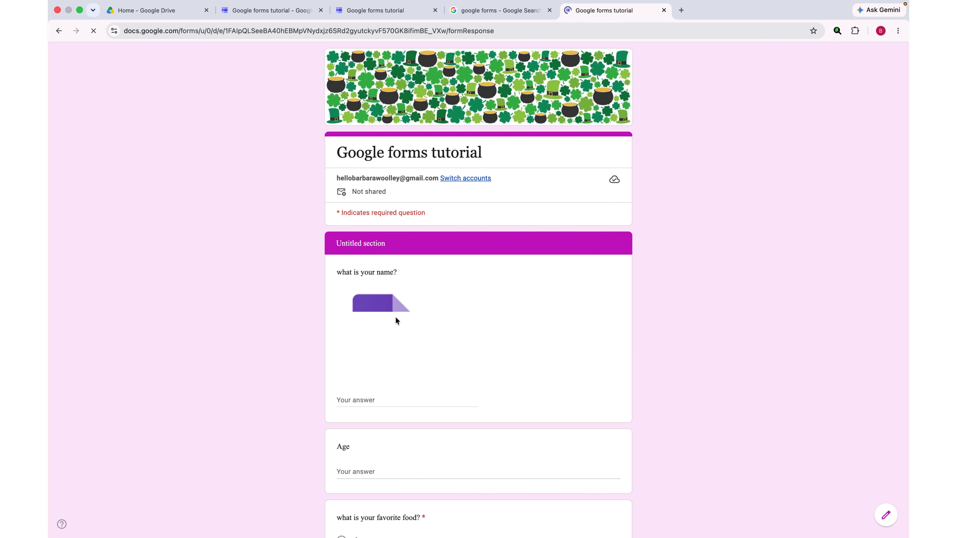
Step: Answer the name question with the respondent's name and the Age question with 6
left_click(348, 400)
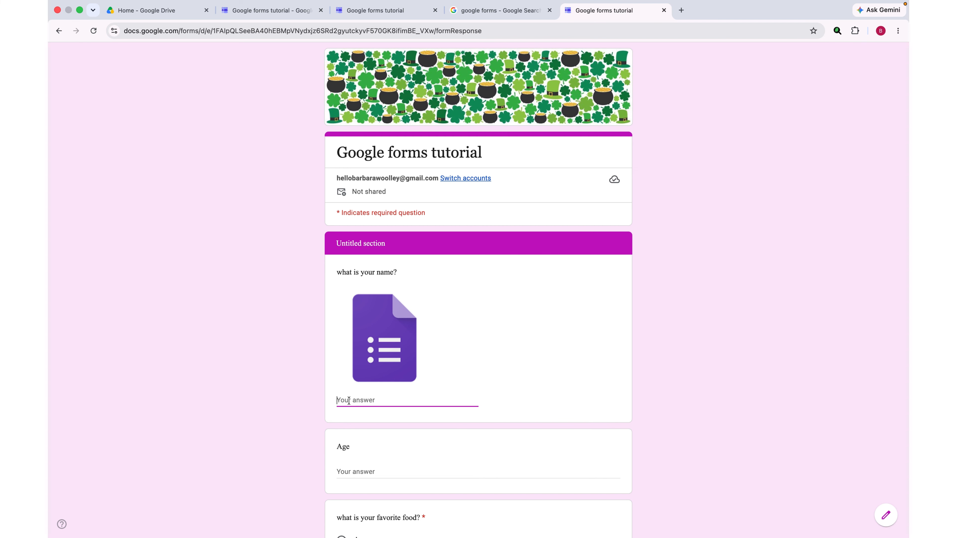
type("yaa")
left_click(345, 471)
type("6")
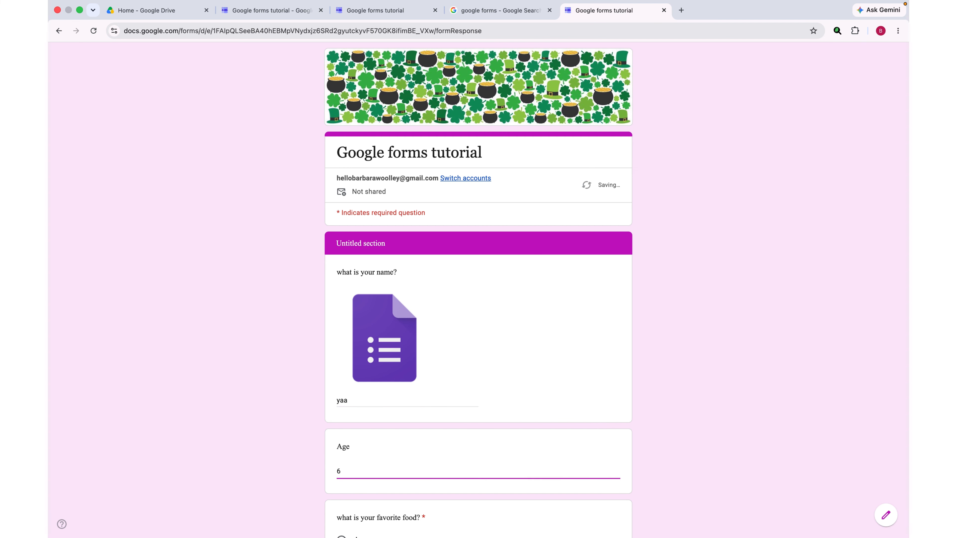
Step: Choose rice as the favourite food, tick rice in the checkbox question and submit the response
scroll(345, 471, "down", 3)
left_click(342, 430)
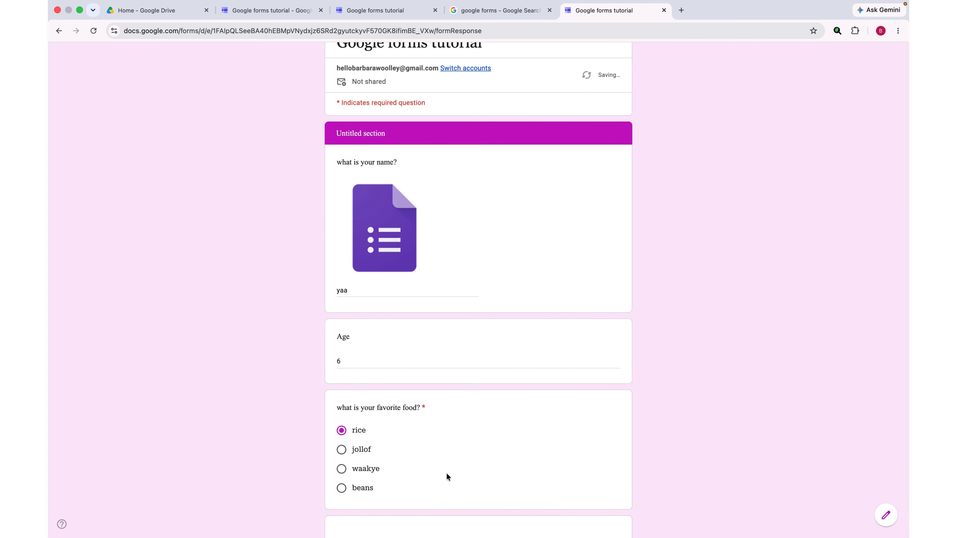
scroll(448, 477, "down", 5)
left_click(341, 394)
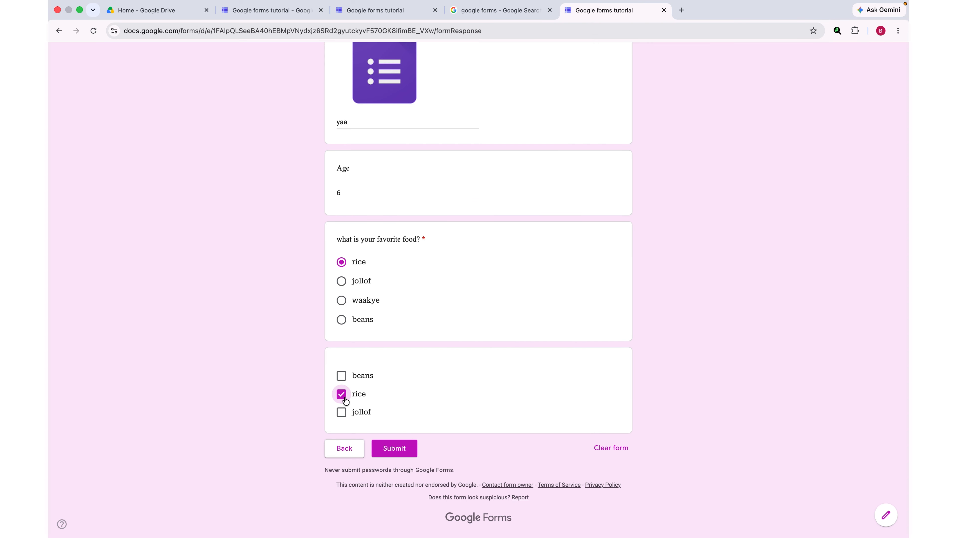
left_click(390, 457)
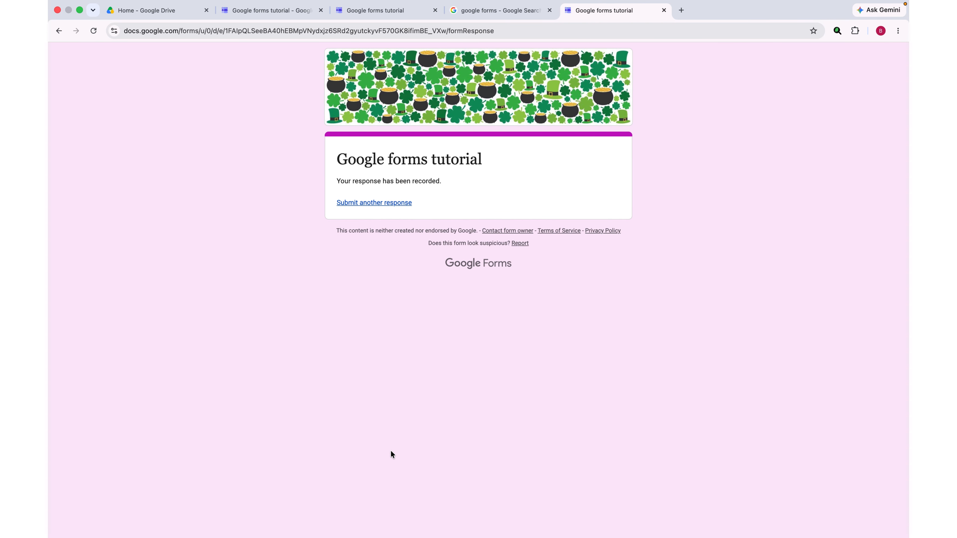
Step: Return to the form editor and view the summary of submitted responses
left_click(382, 14)
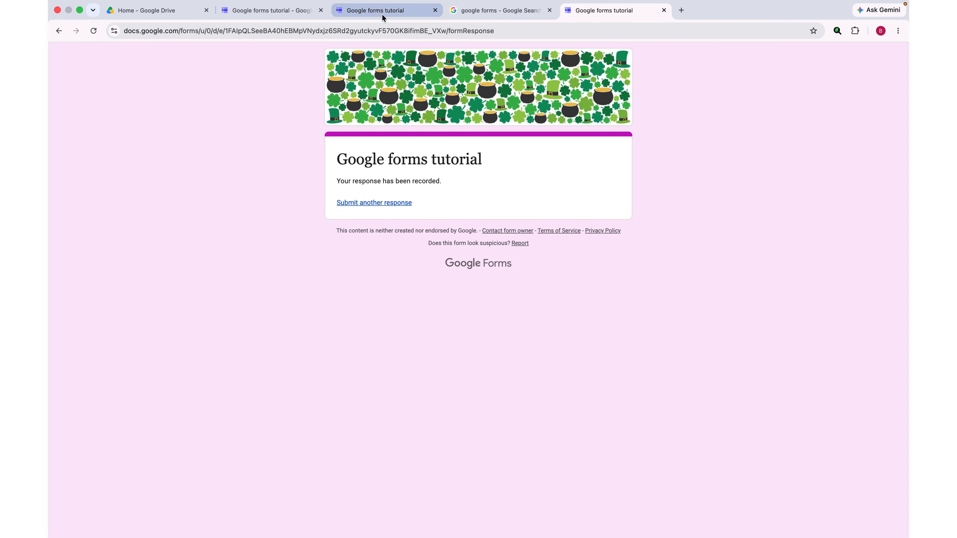
left_click(277, 10)
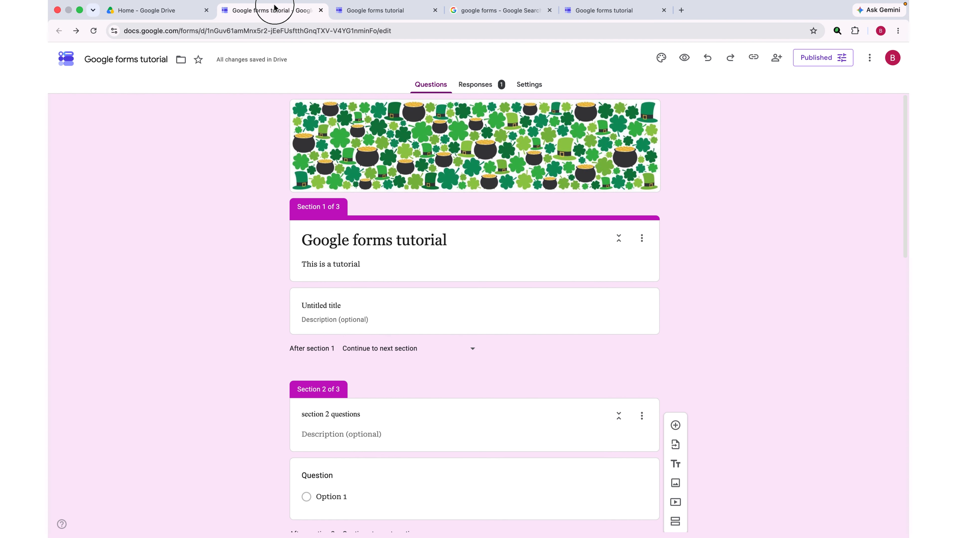
left_click(484, 91)
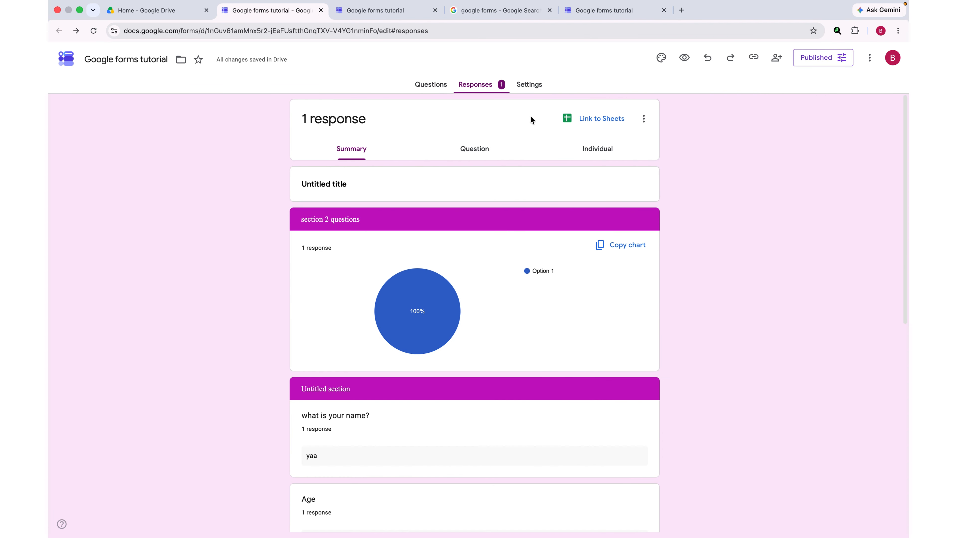
Step: Link the responses to a new Google Sheets spreadsheet with the suggested name, then return to the form's responses
left_click(590, 124)
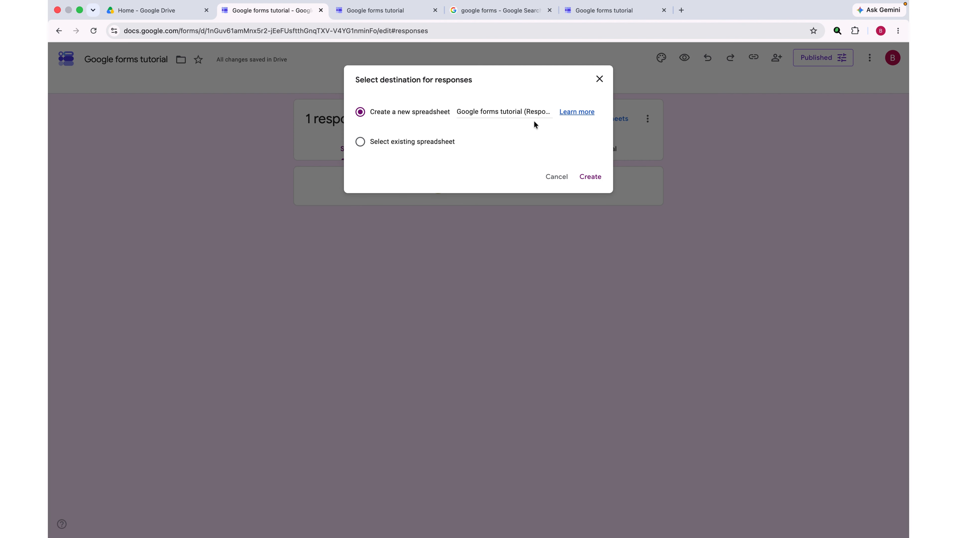
left_click(596, 176)
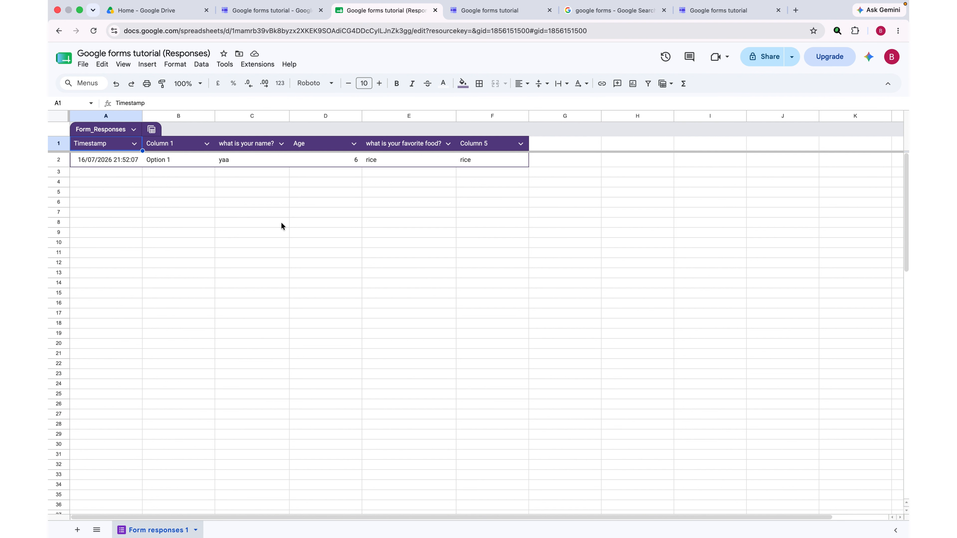
left_click(272, 10)
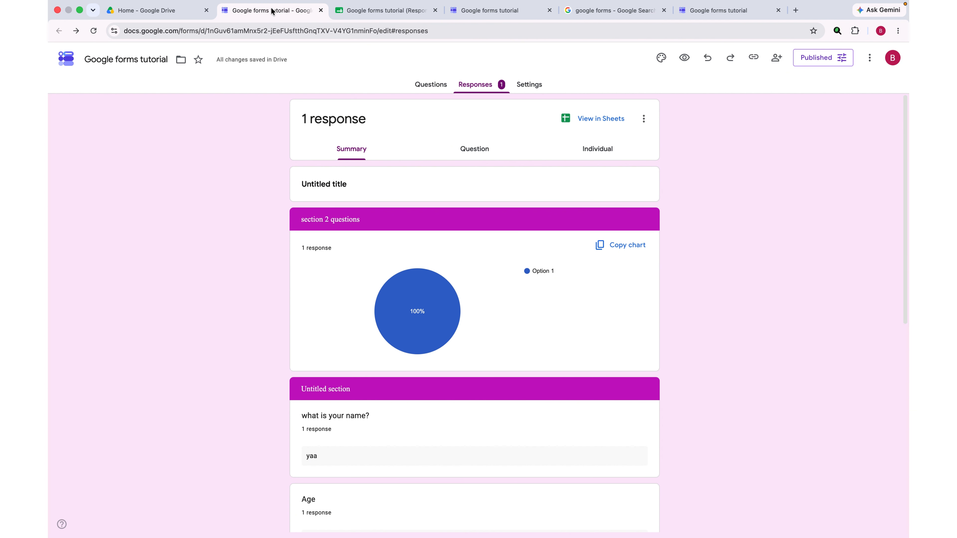